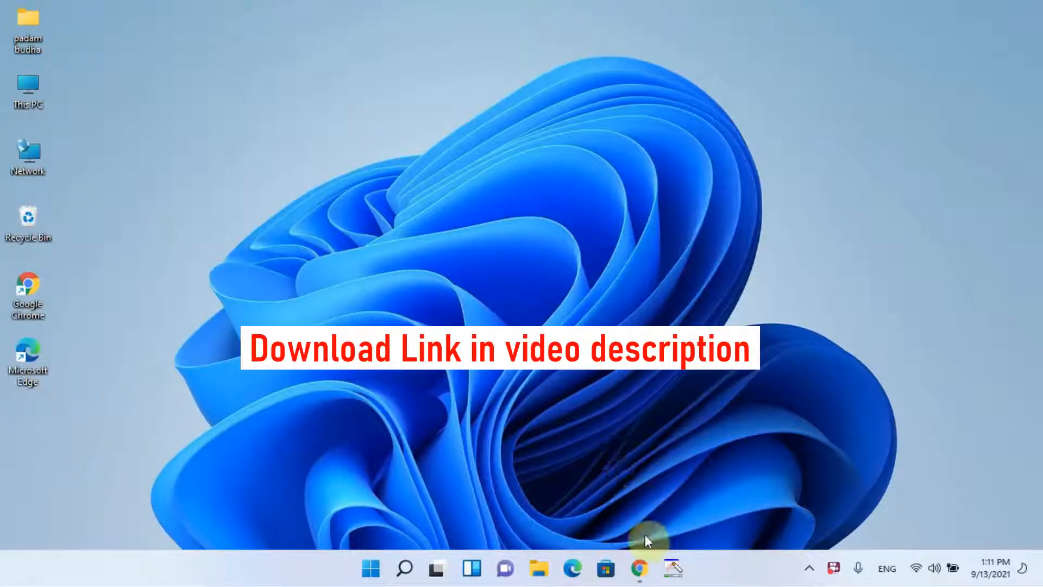
Open Google Chrome, go to ventoy.net and open the Ventoy site's Downloads page.
click(640, 575)
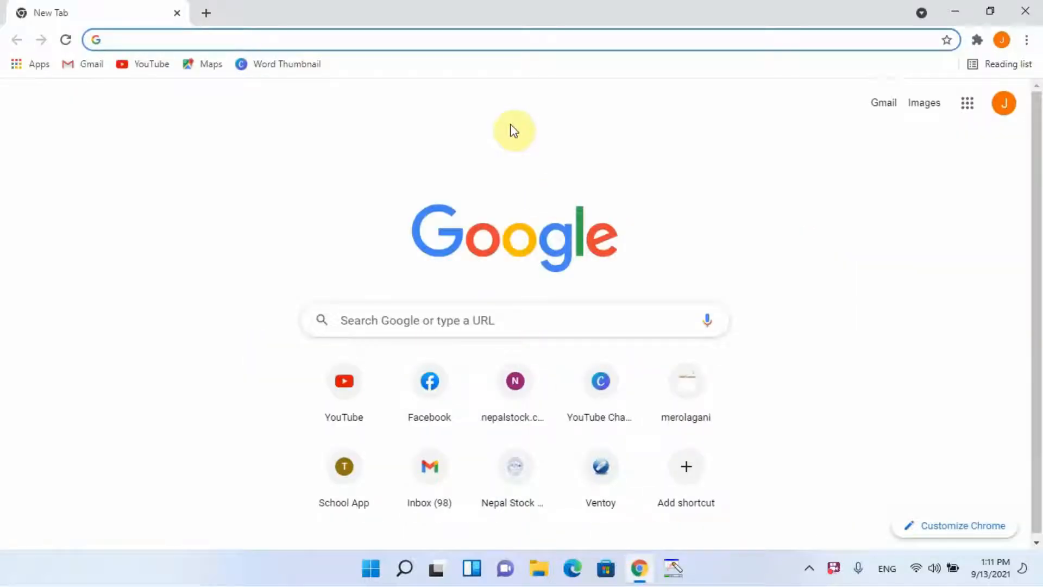
click(304, 41)
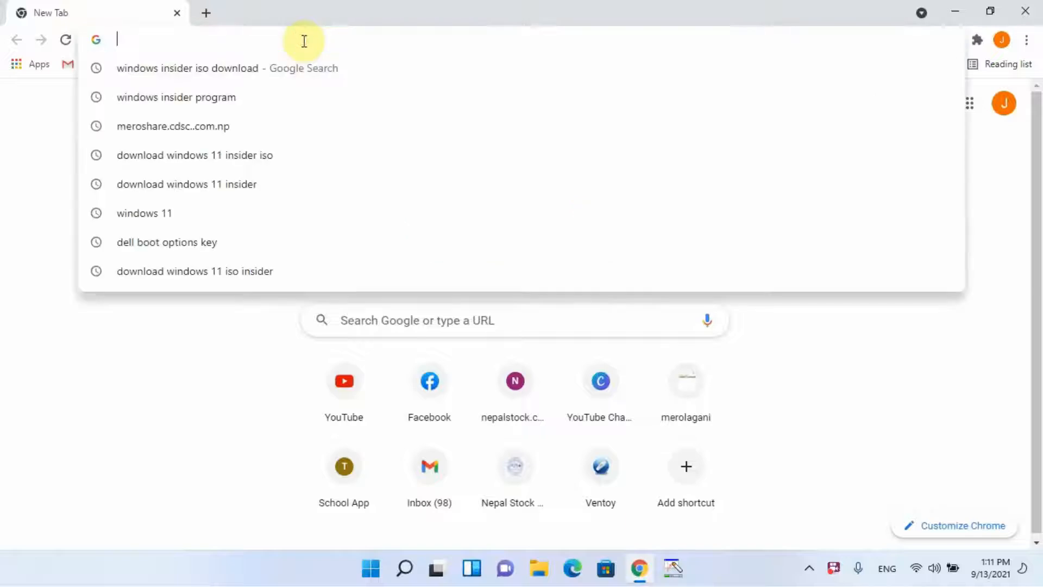
text(ventoy.net)
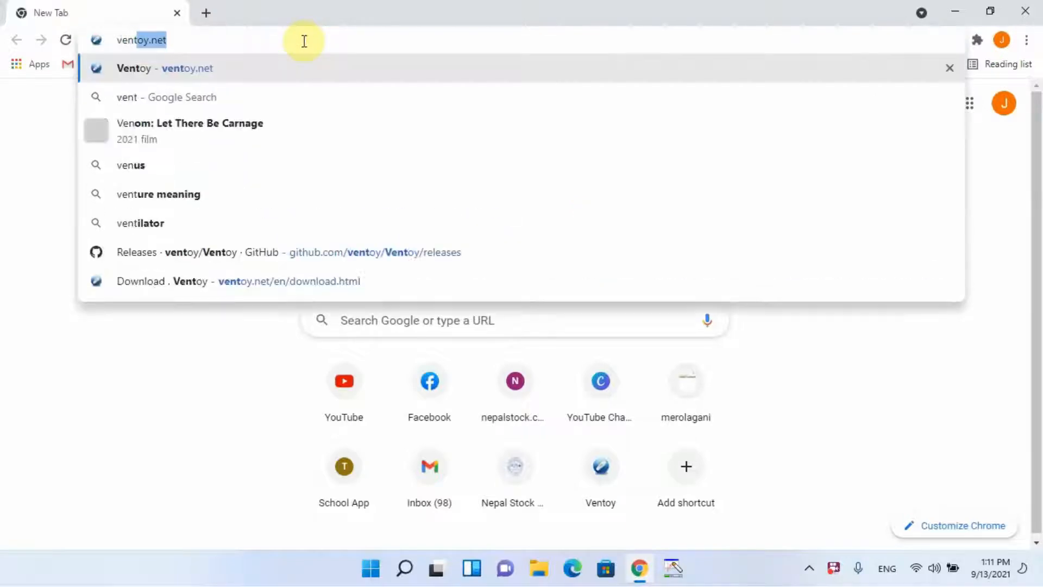
key(Return)
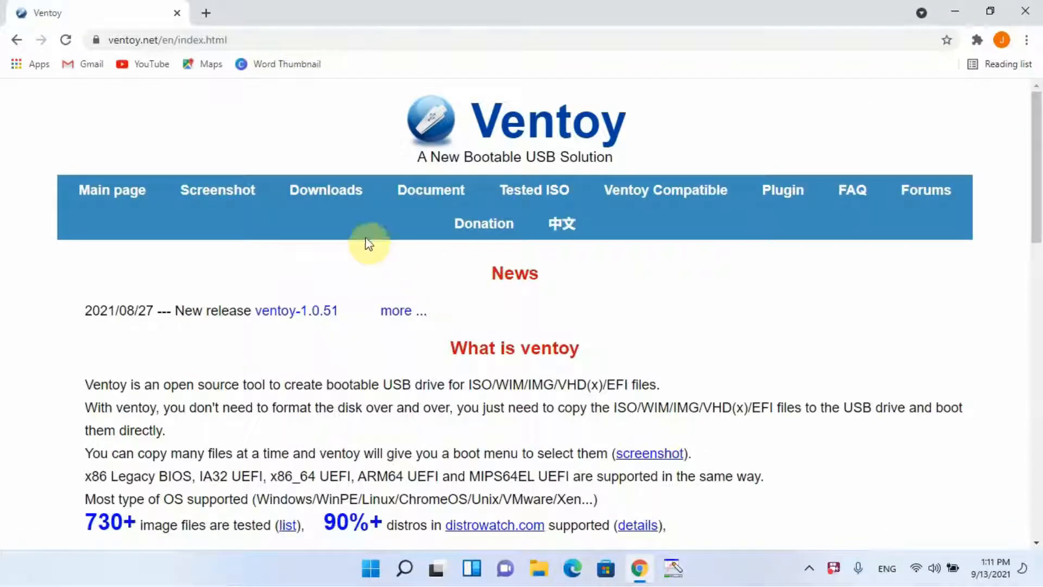
click(338, 200)
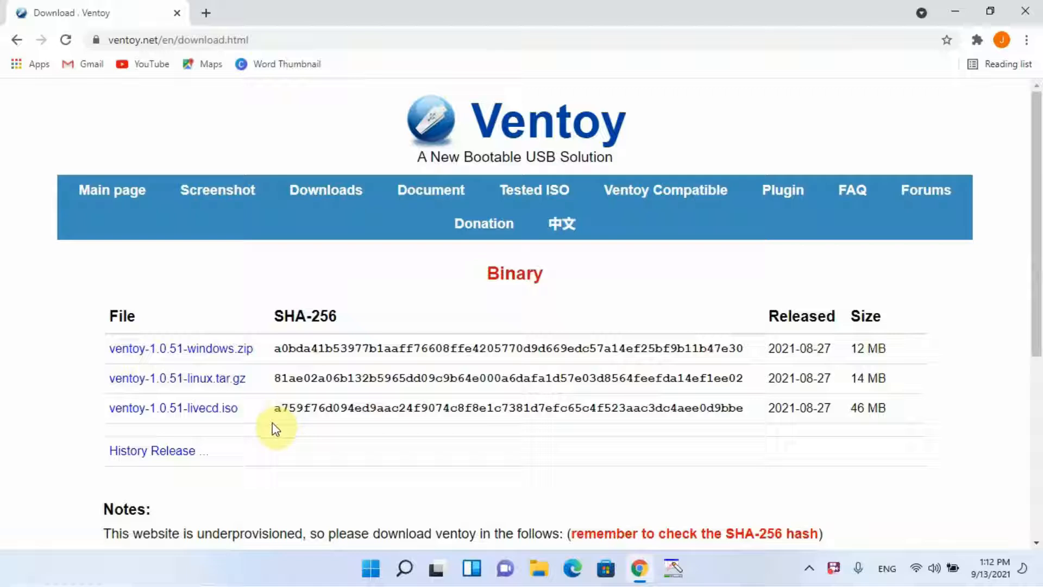
Open the GitHub release page for the Windows build and download ventoy-1.0.51-windows.zip from the 1.0.51 release assets.
click(237, 351)
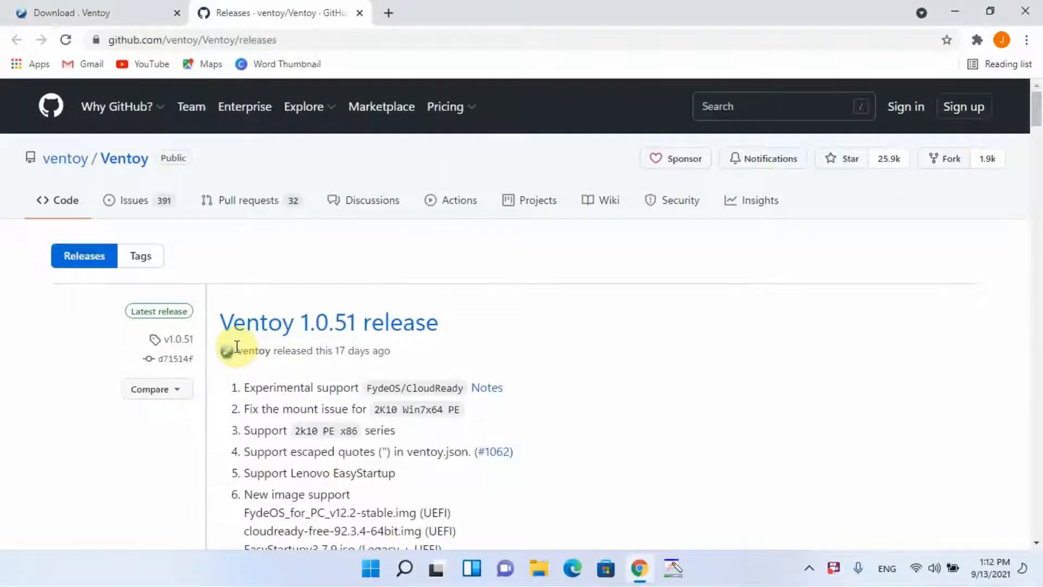
scroll(309, 315, down, 4)
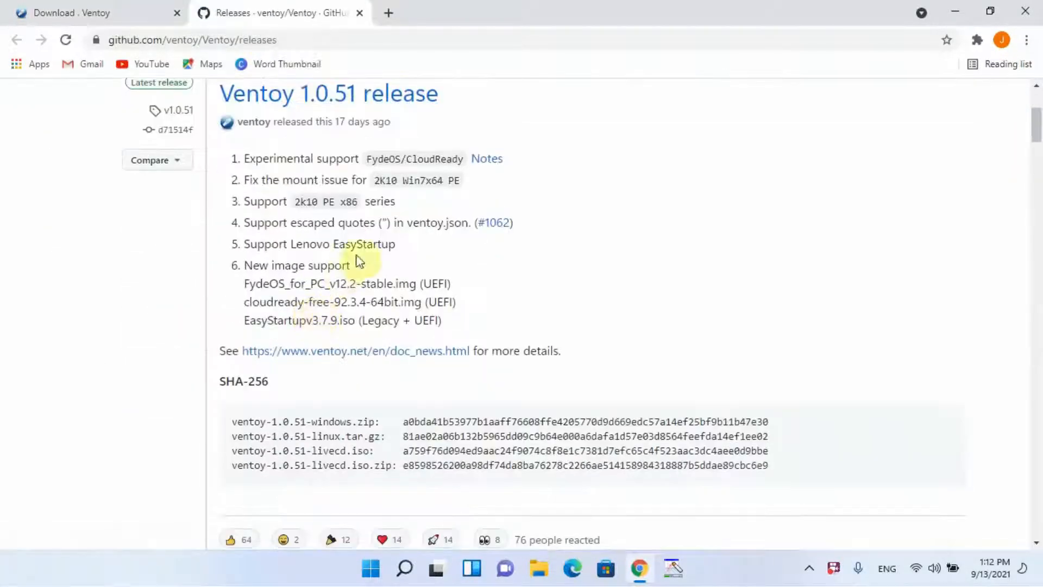
scroll(359, 263, down, 6)
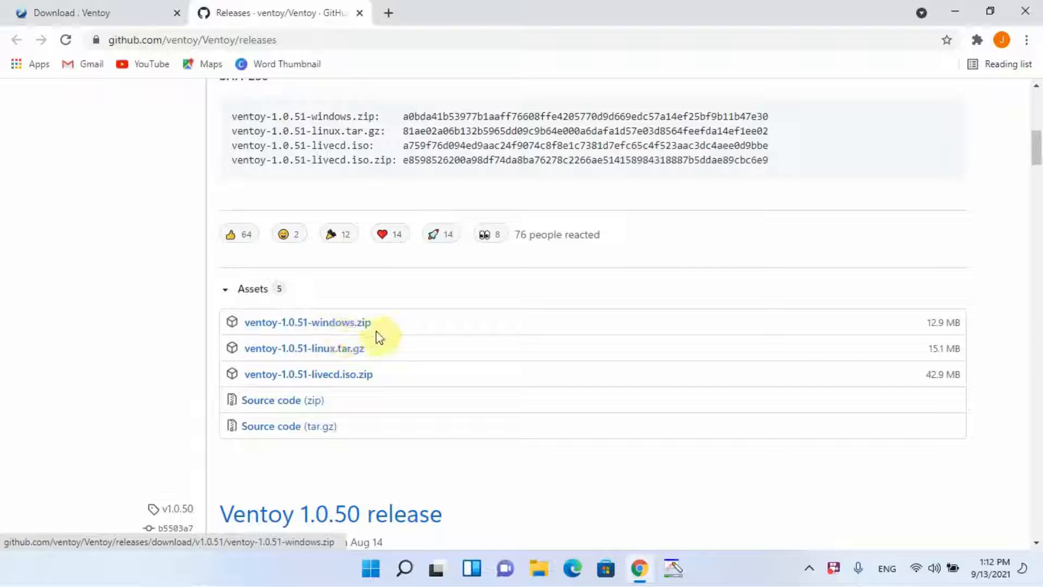
click(346, 326)
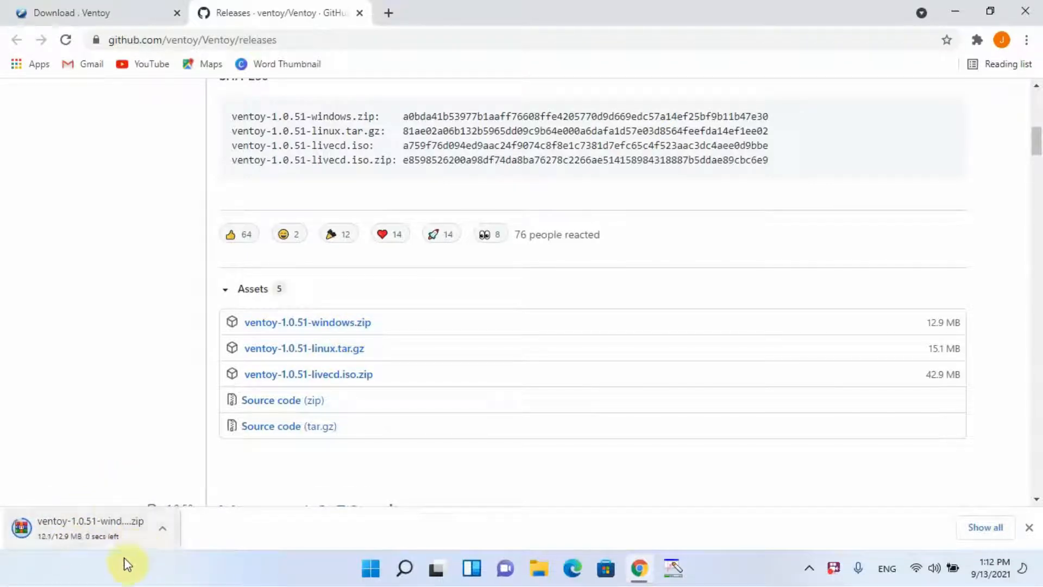
Show the downloaded Ventoy archive in its folder, and minimize the folder and browser windows.
click(164, 533)
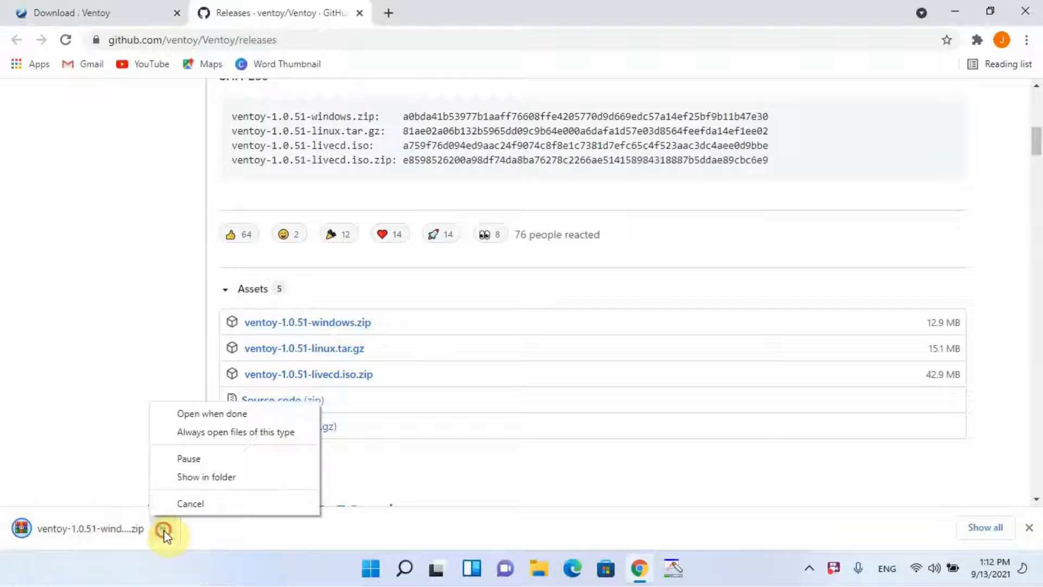
click(204, 478)
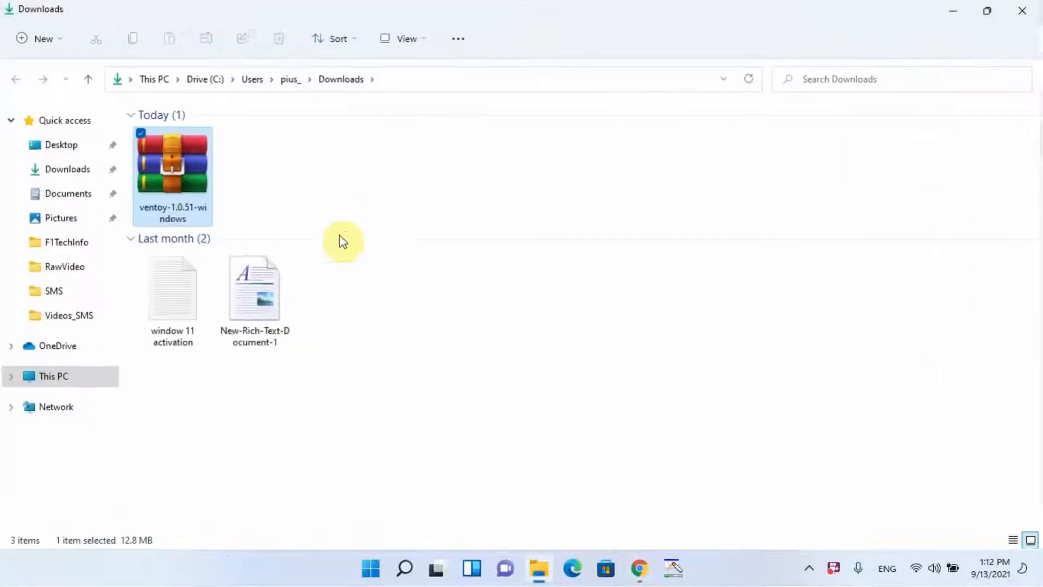
click(269, 179)
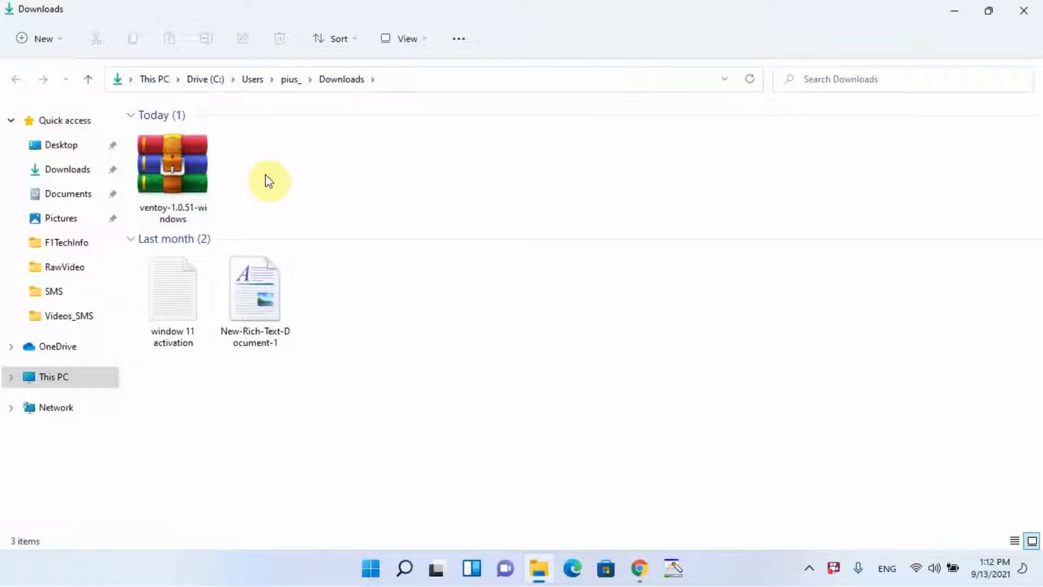
click(966, 12)
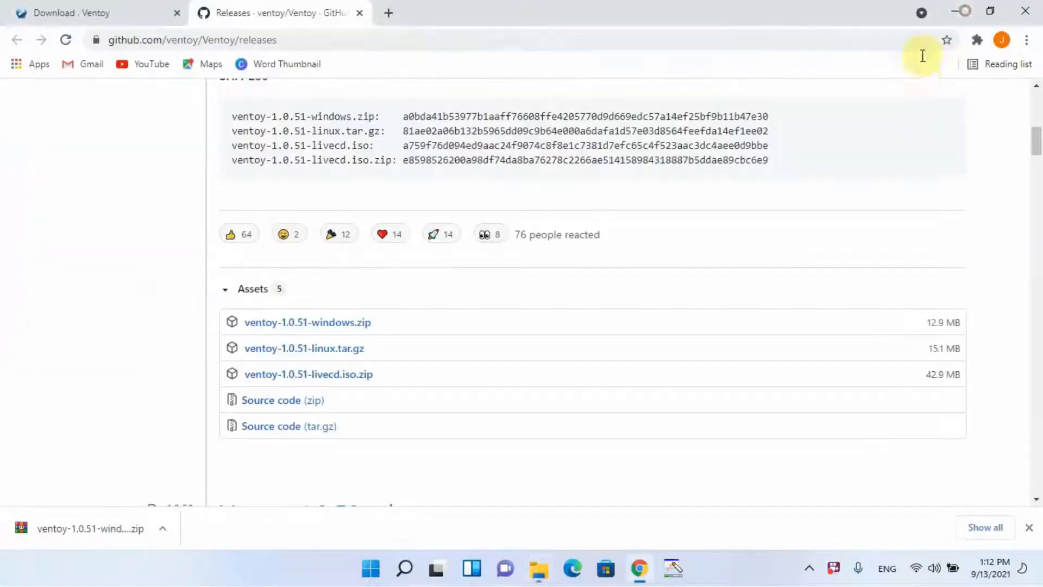
click(952, 12)
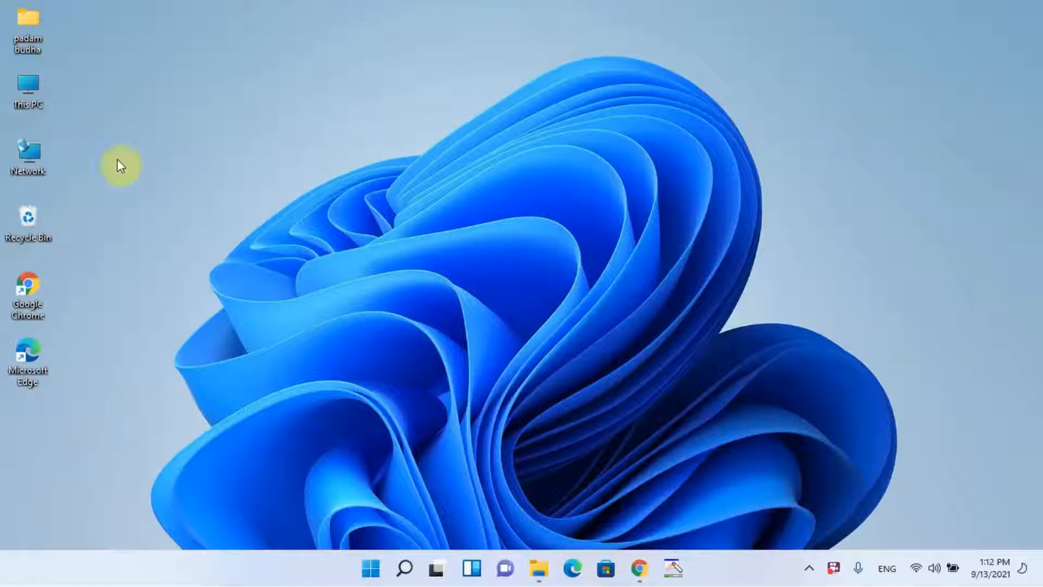
Open the OS folder under Softwares > ISO on Drive (F:) and look over its disc image files.
double_click(38, 104)
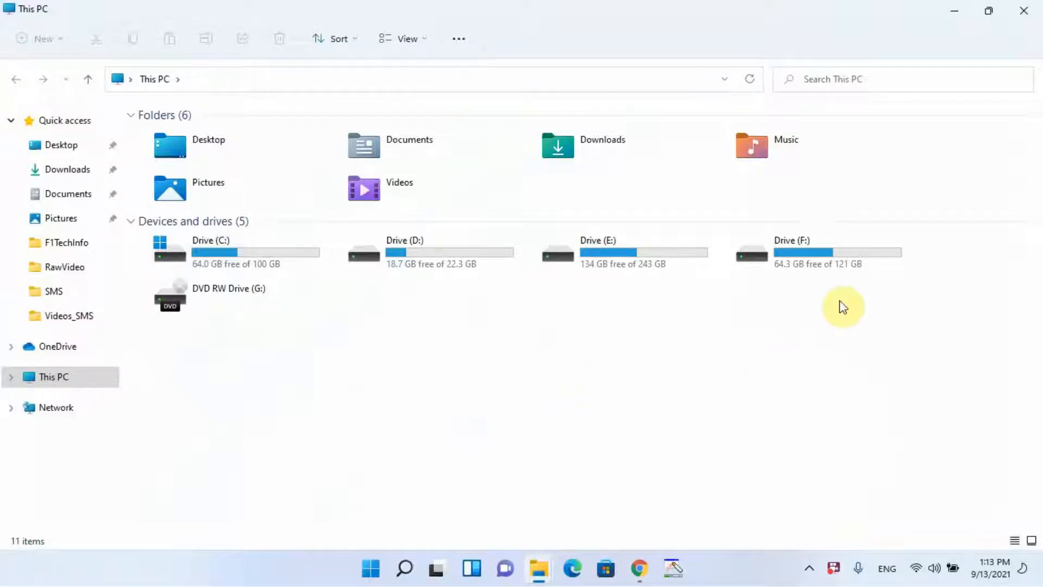
double_click(820, 255)
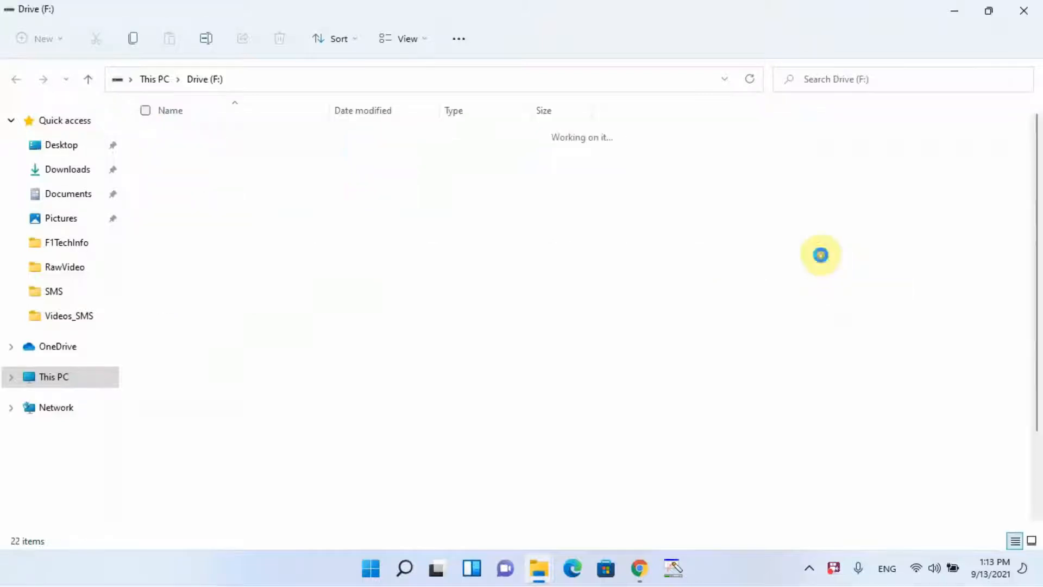
double_click(236, 227)
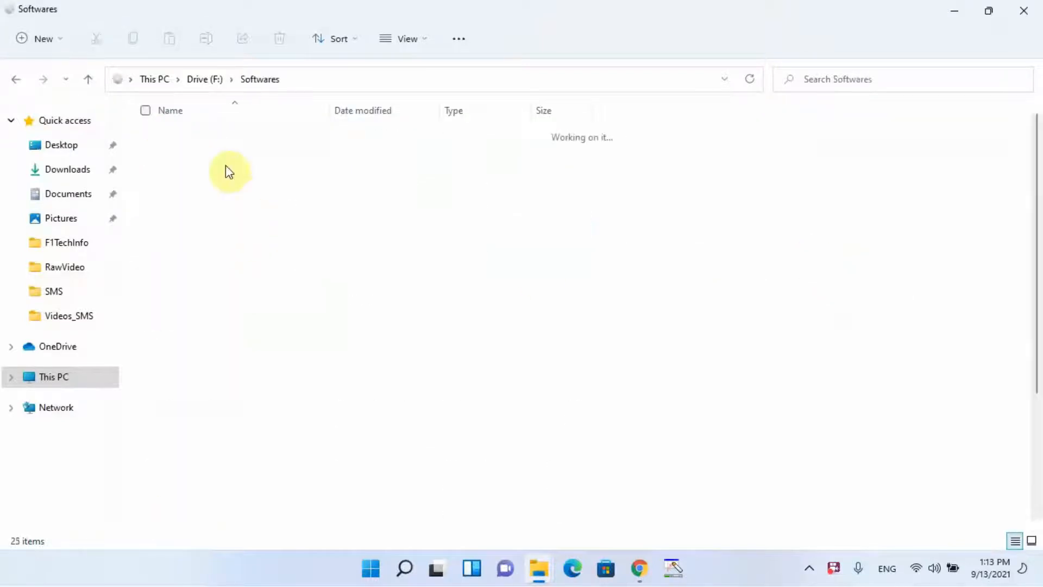
double_click(195, 136)
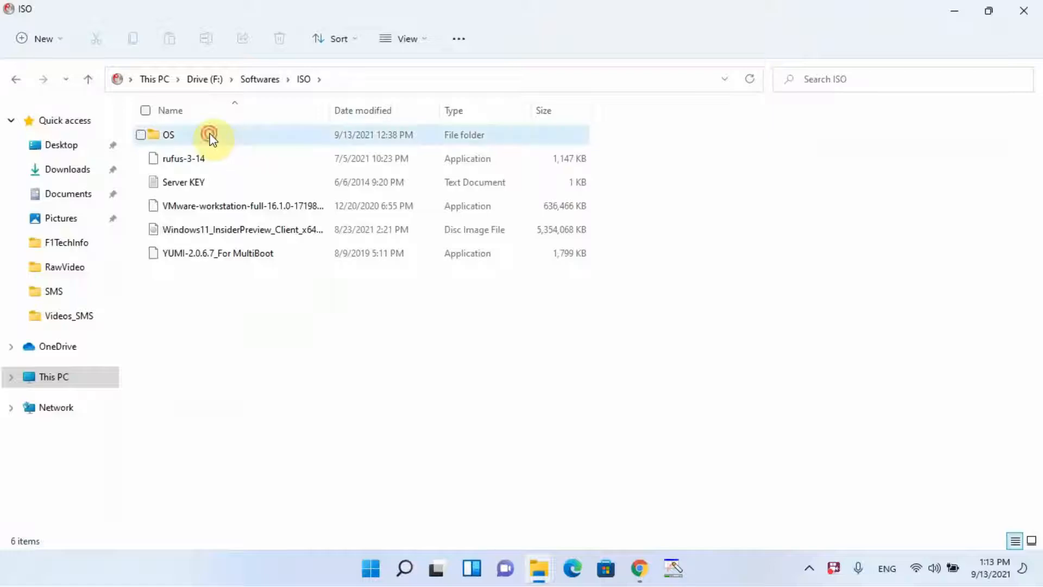
double_click(209, 136)
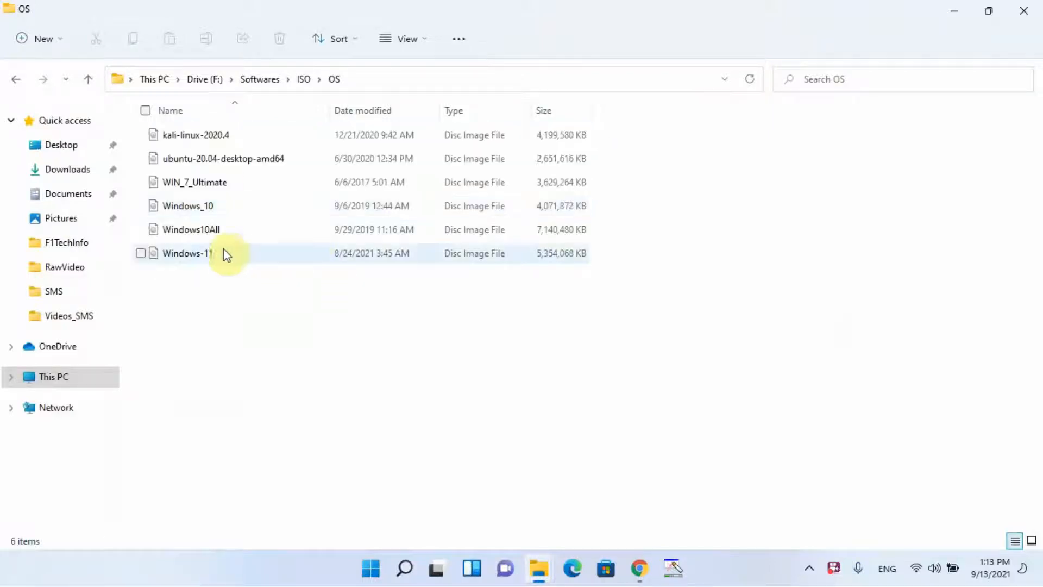
click(223, 251)
click(233, 207)
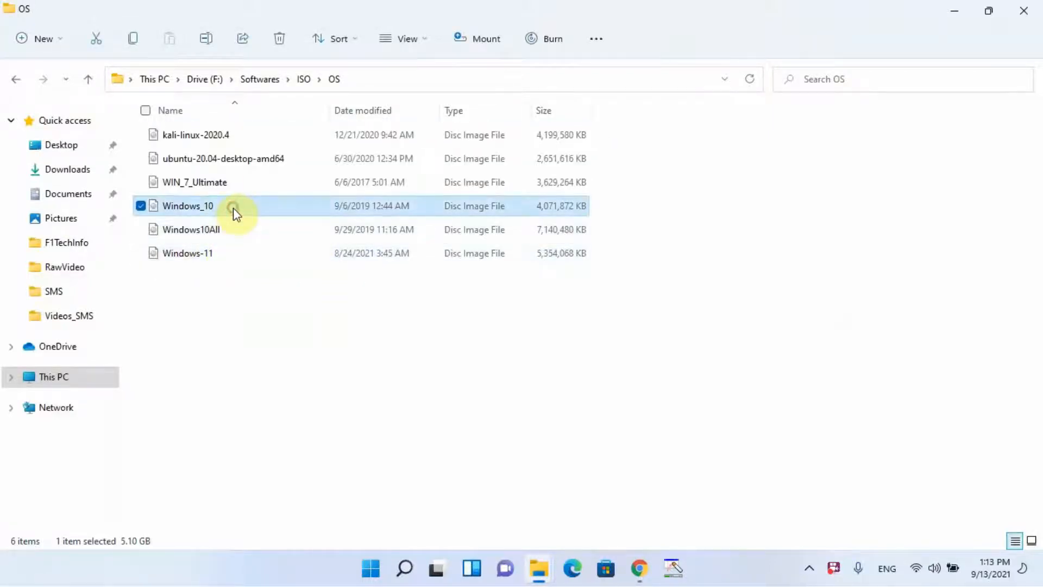
click(236, 137)
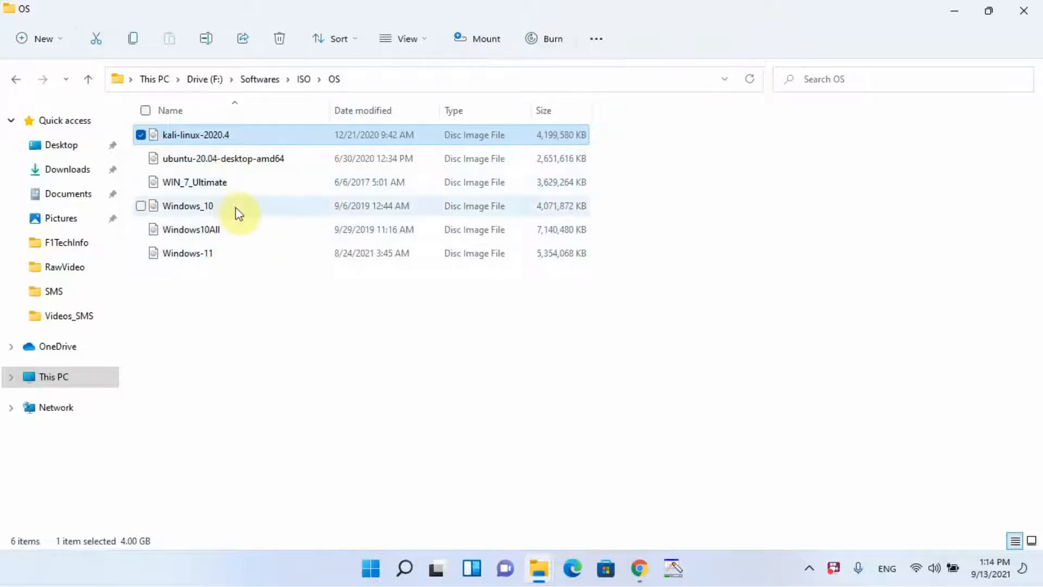
click(193, 136)
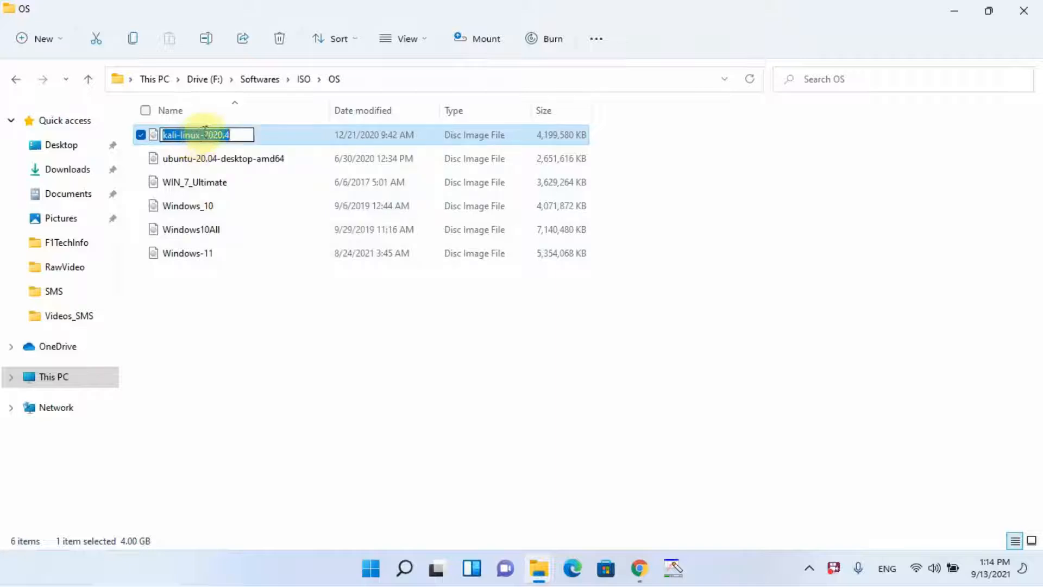
click(204, 134)
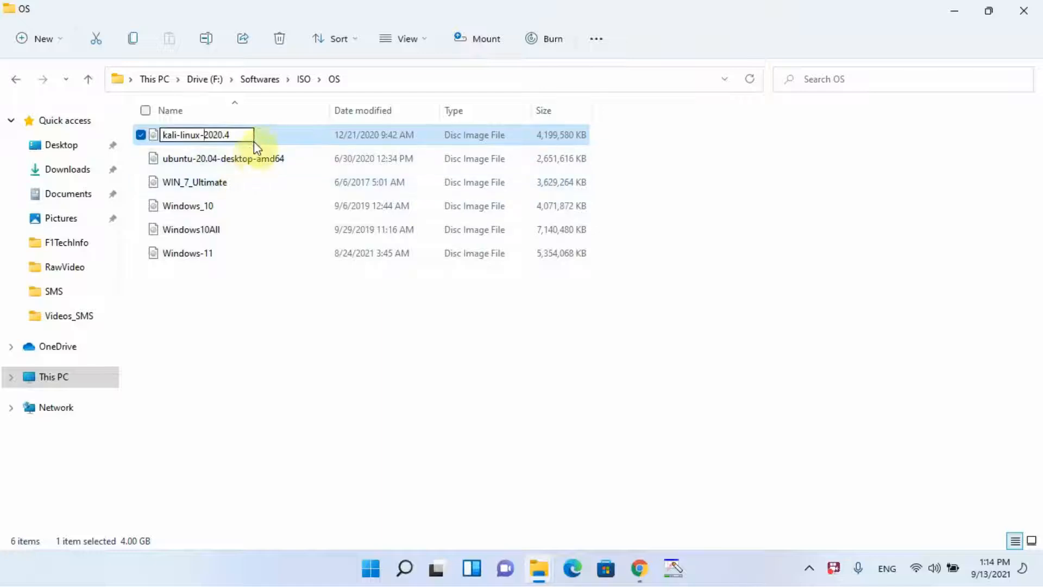
click(314, 399)
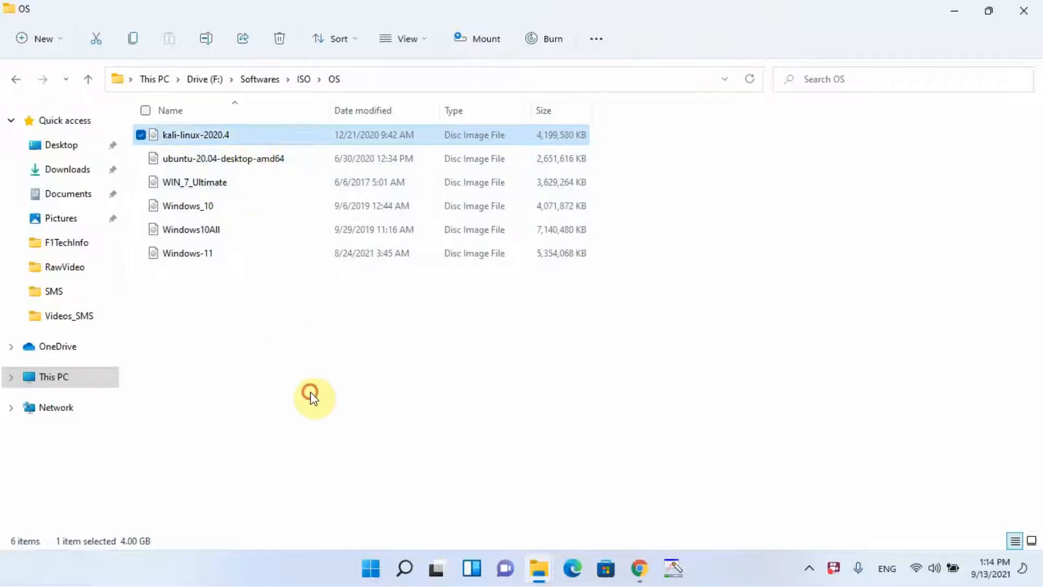
Select all the disc images in the OS folder to check their combined size, and minimize the window.
click(196, 140)
click(294, 364)
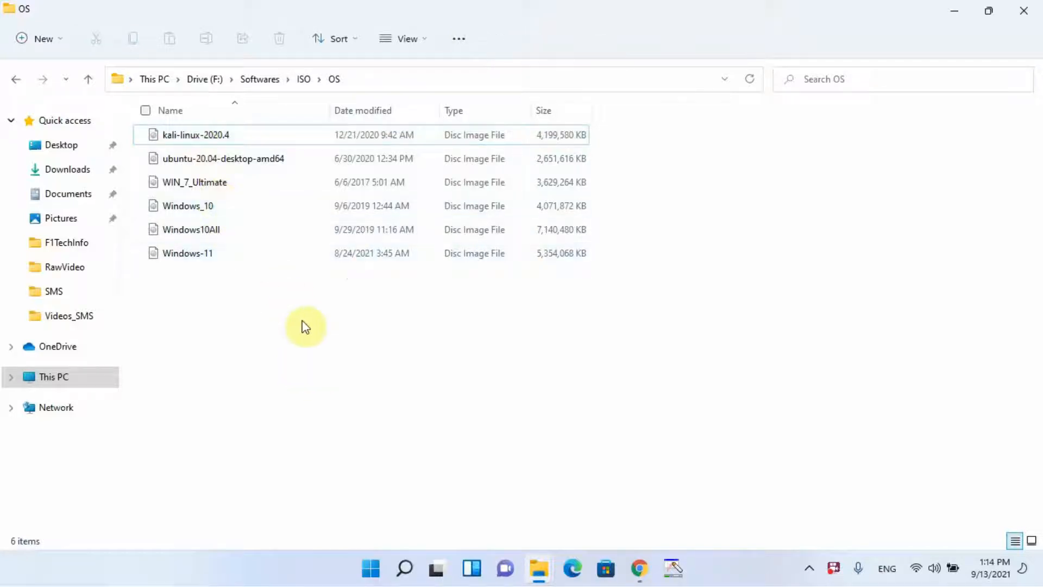
drag(303, 322, 155, 115)
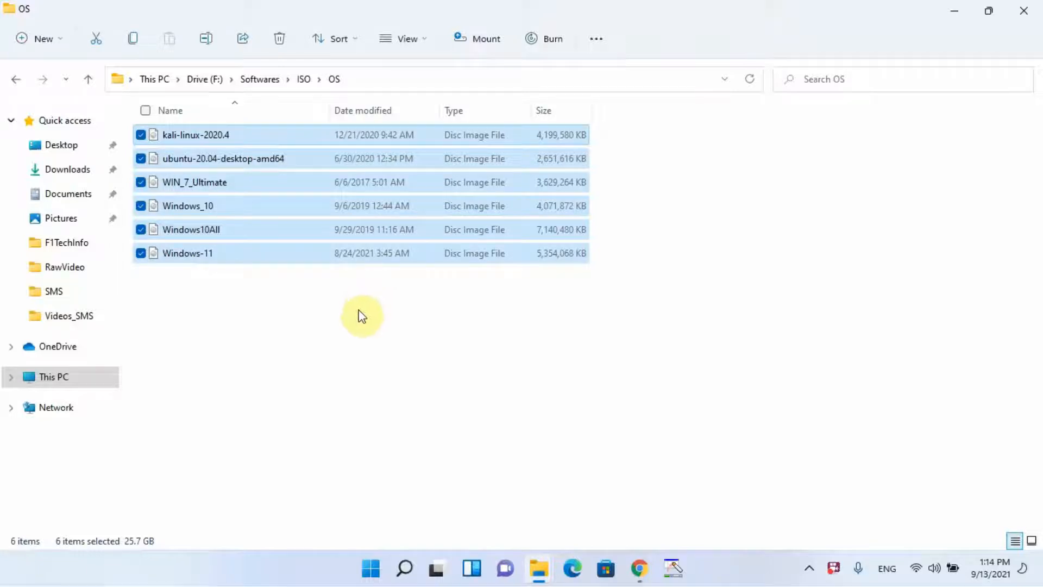
click(958, 10)
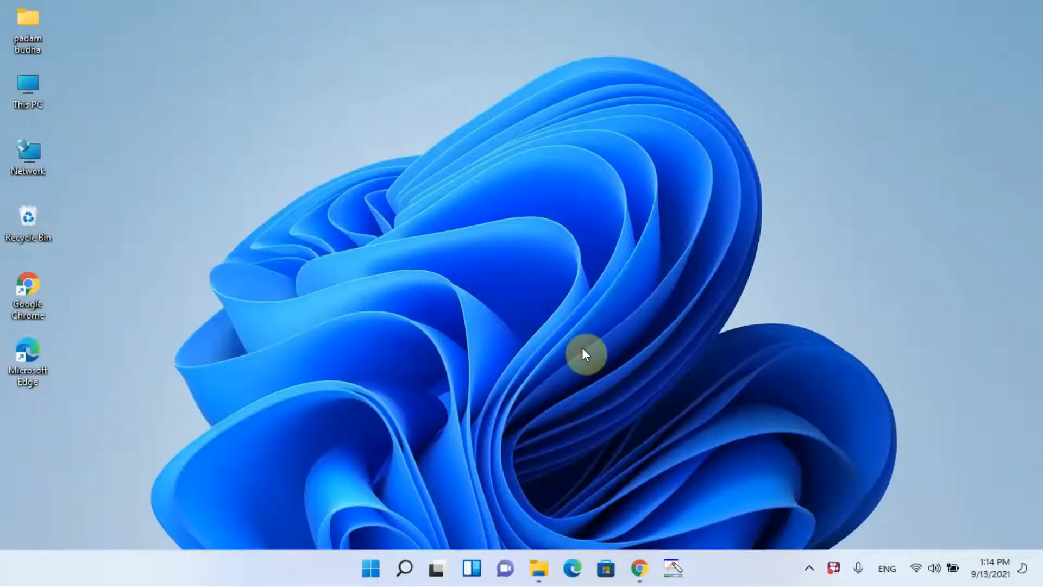
Check This PC for the connected USB (H:) drive and look at the Windows_10 image in the OS folder again.
double_click(31, 93)
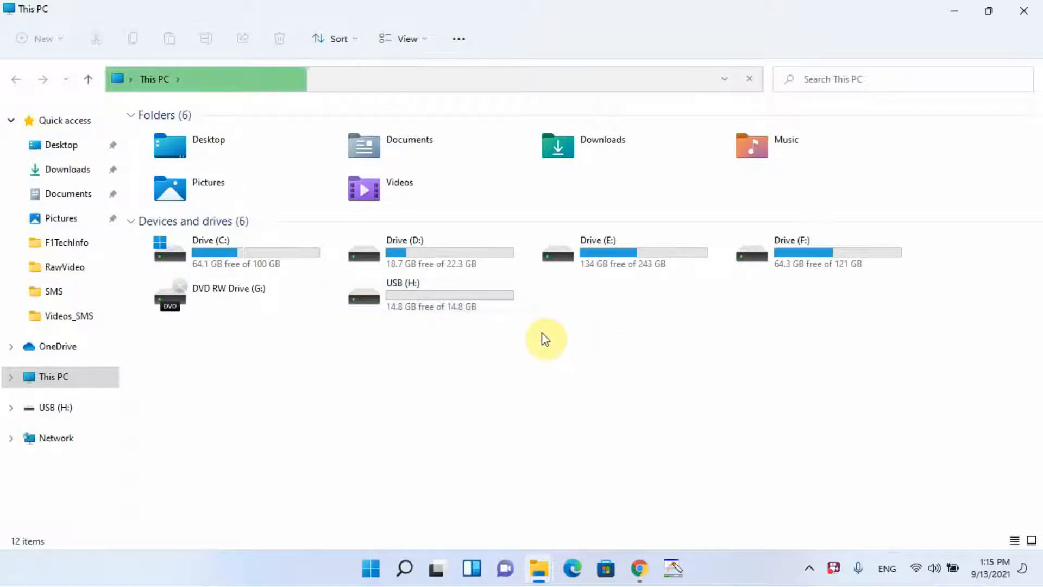
mouse_move(538, 568)
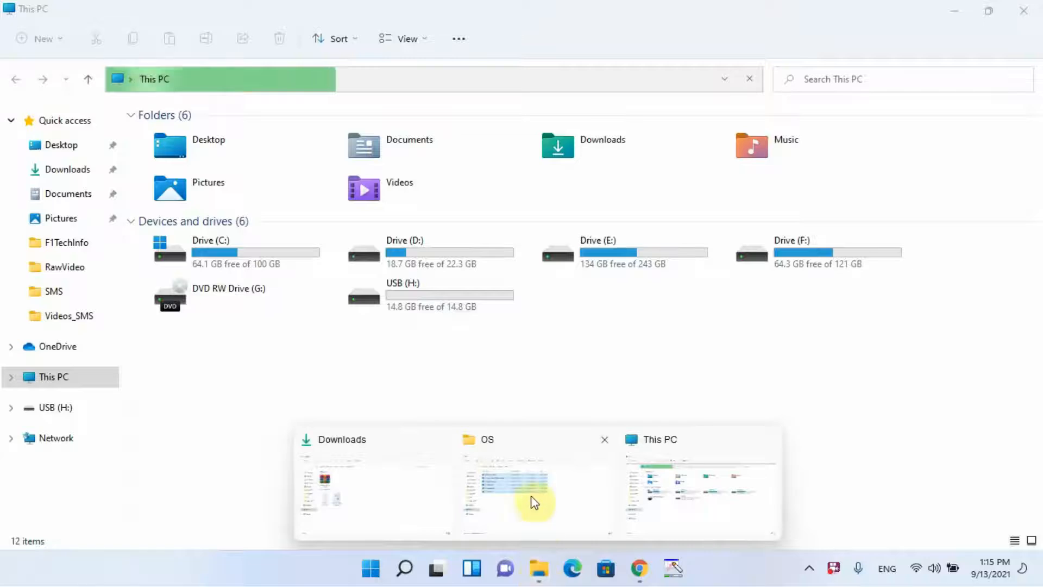
click(535, 503)
click(396, 361)
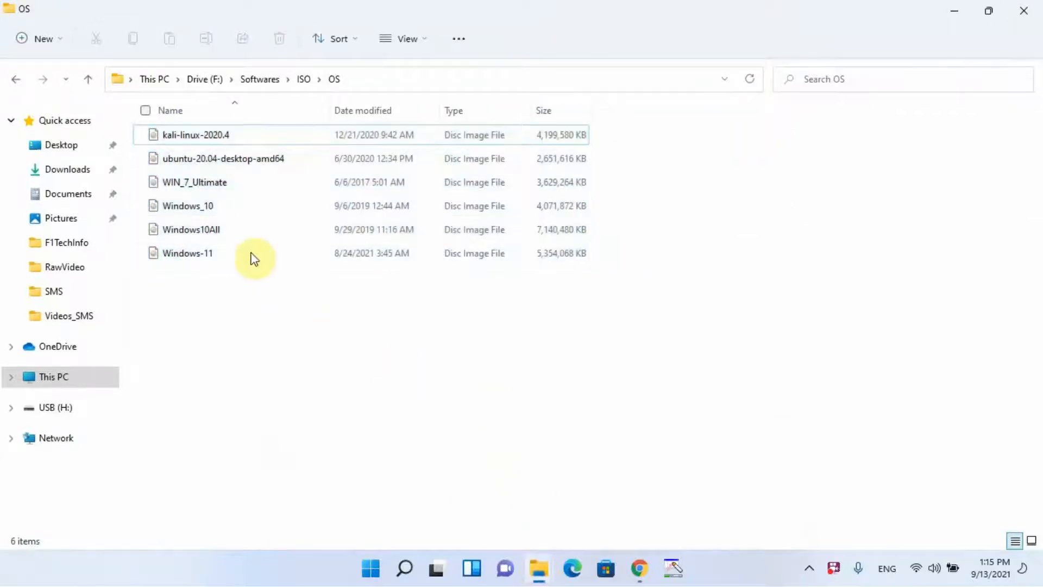
click(204, 215)
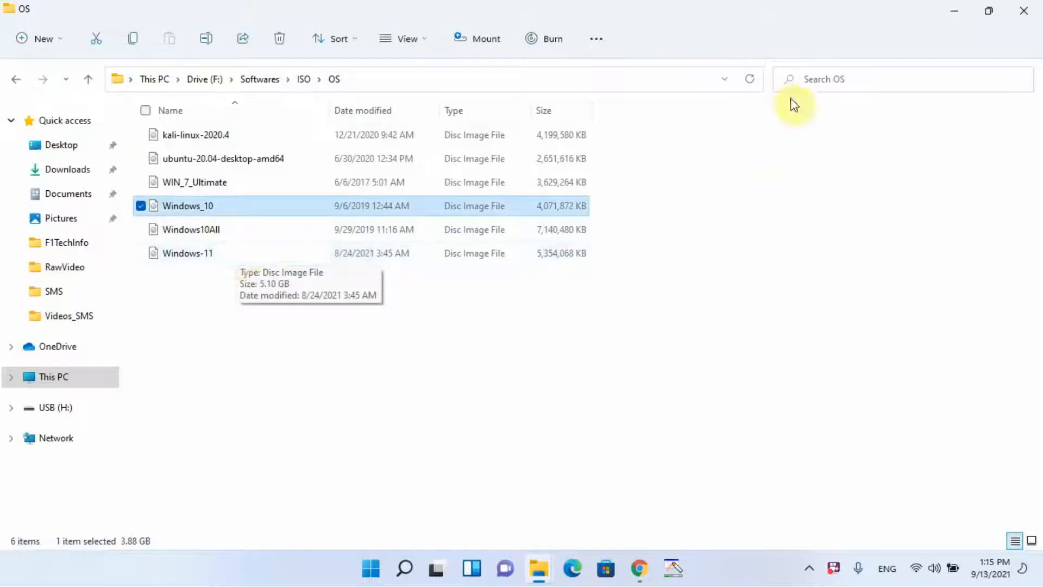
click(954, 10)
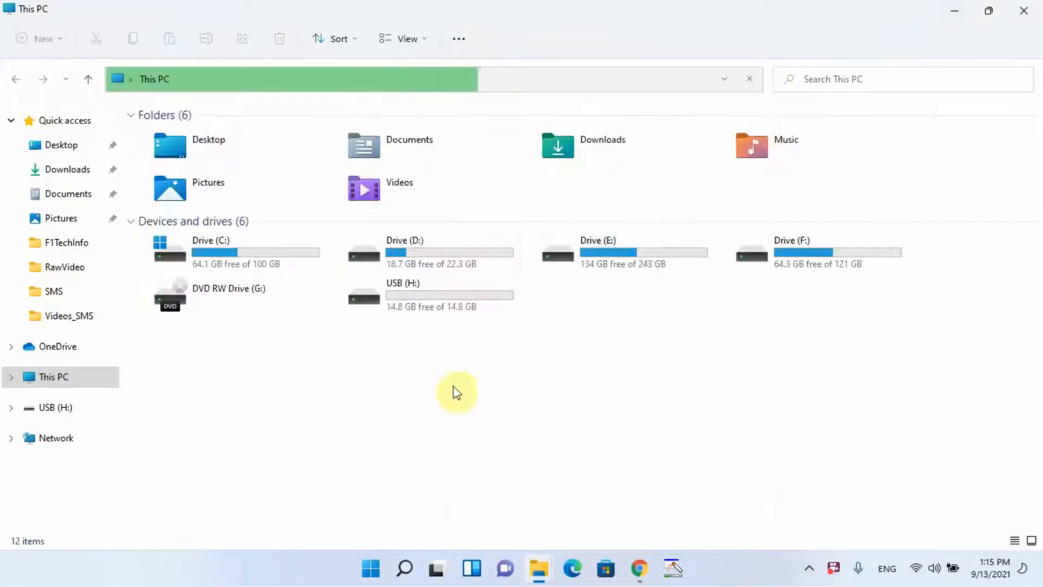
Extract the ventoy-1.0.51-windows archive in Downloads into its default ventoy-1.0.51-windows folder.
mouse_move(550, 567)
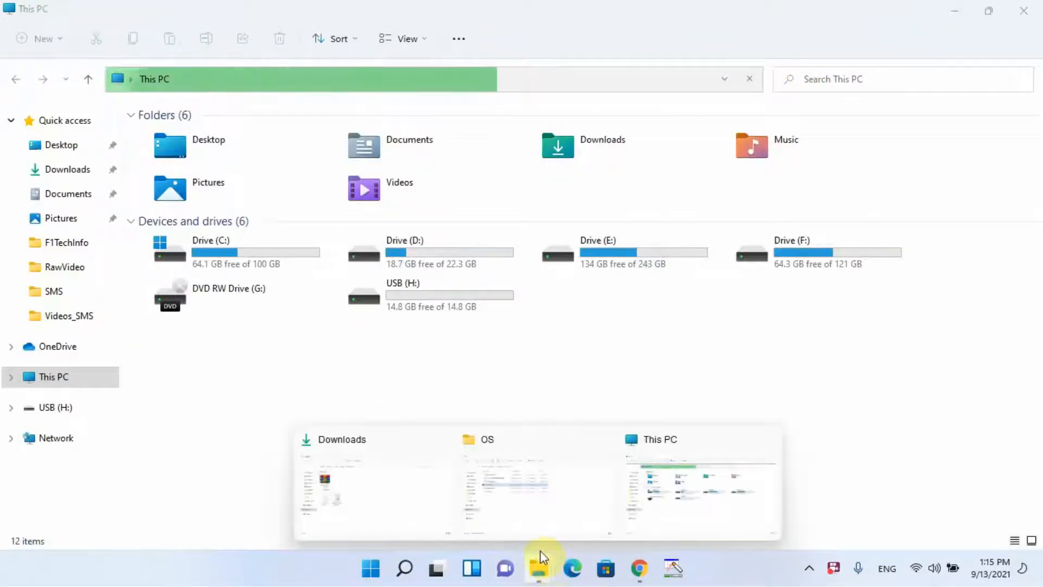
click(396, 485)
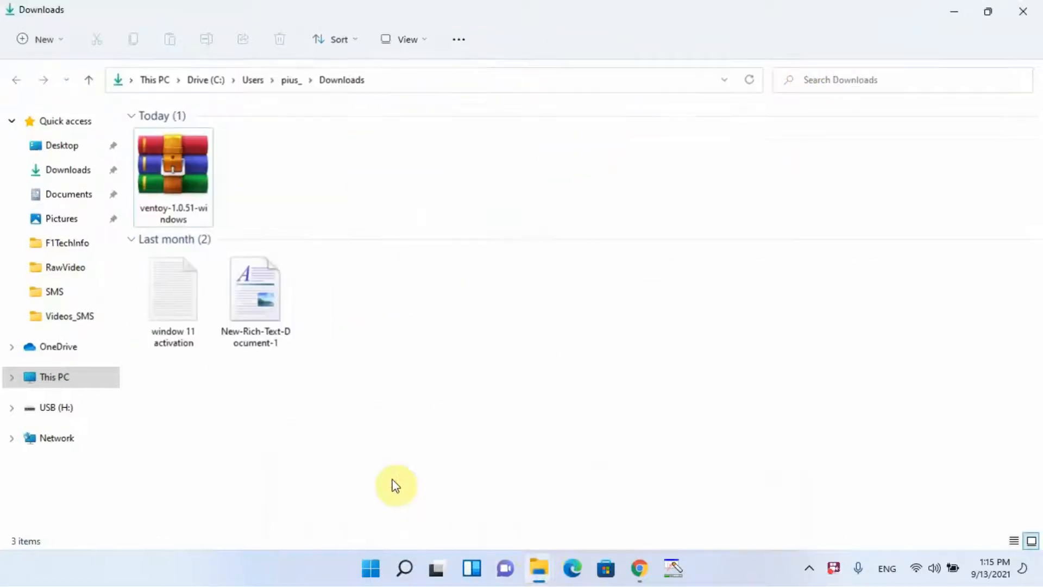
click(180, 190)
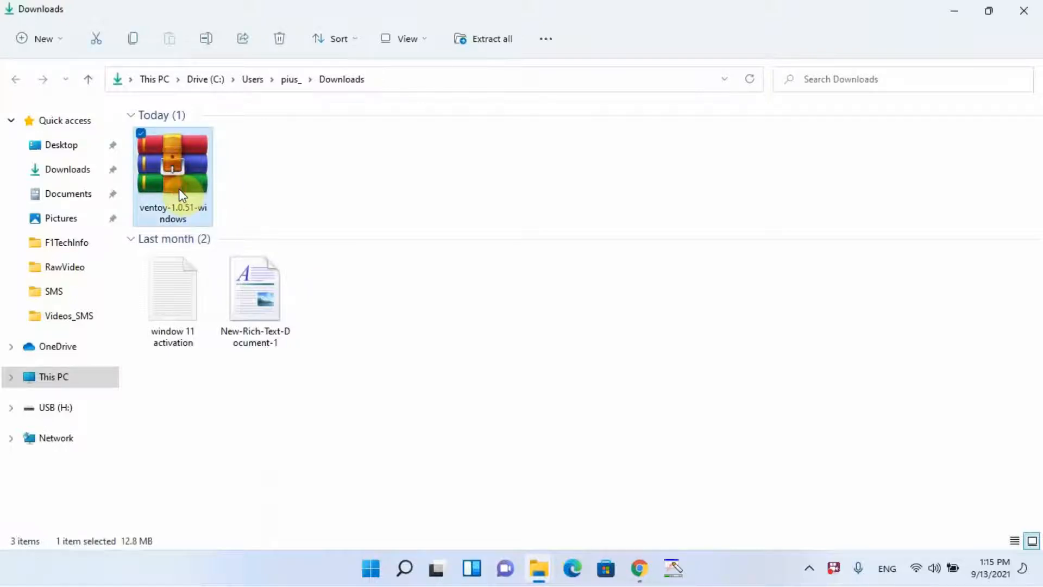
right_click(180, 190)
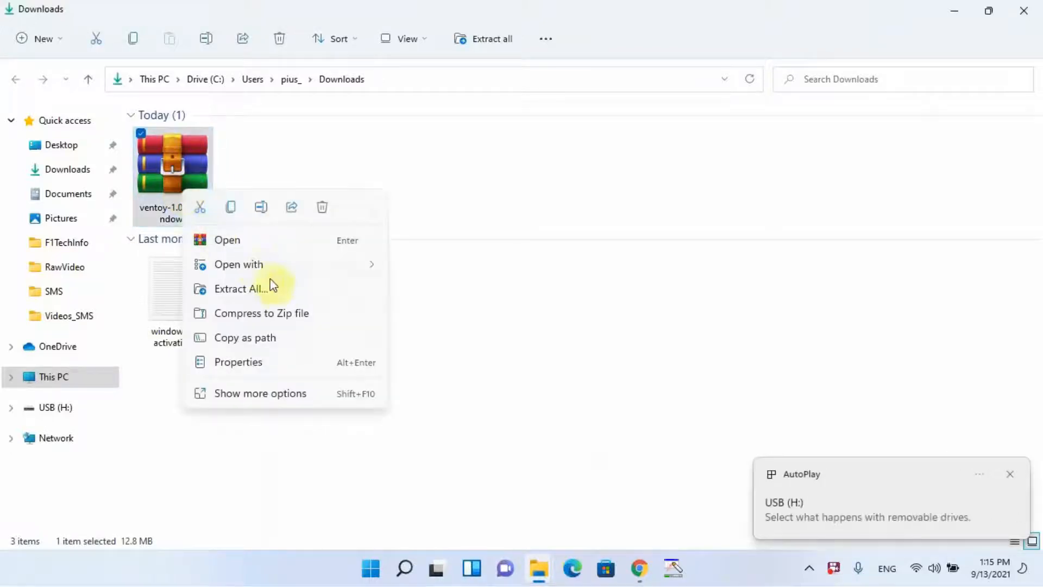
click(277, 292)
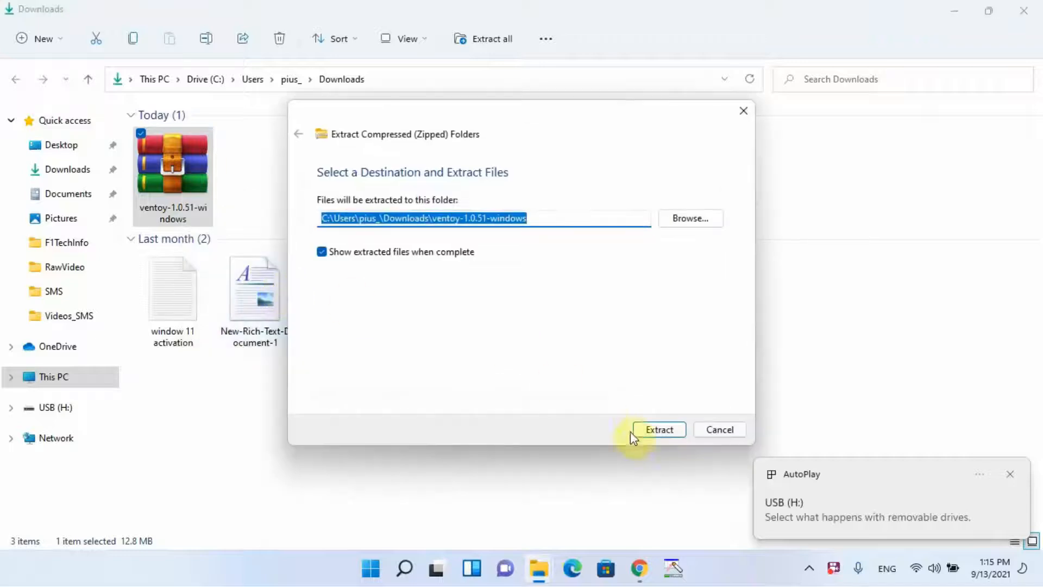
click(658, 432)
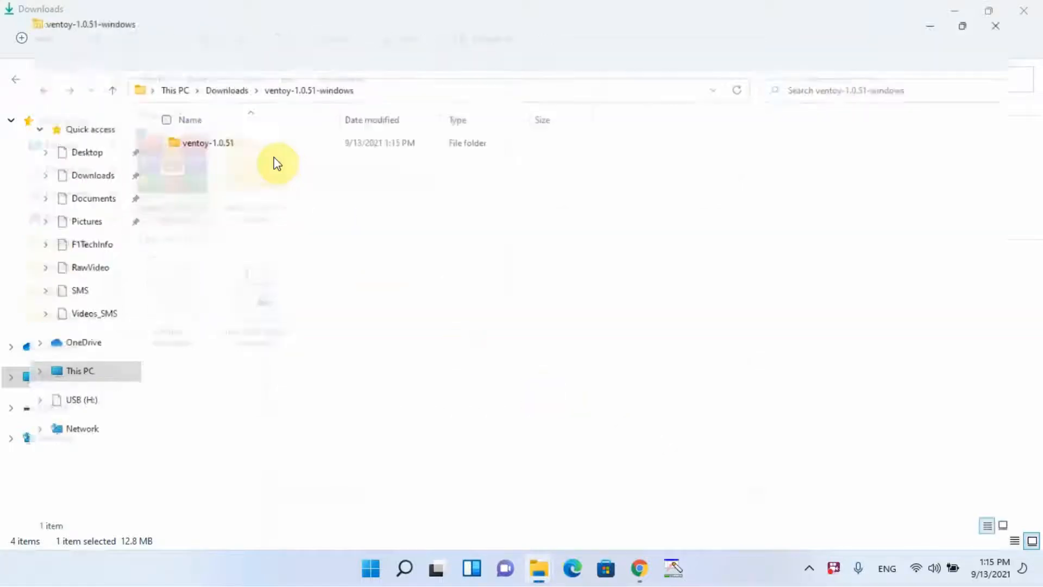
Open the extracted ventoy-1.0.51 folder and run Ventoy2Disk as administrator.
double_click(211, 140)
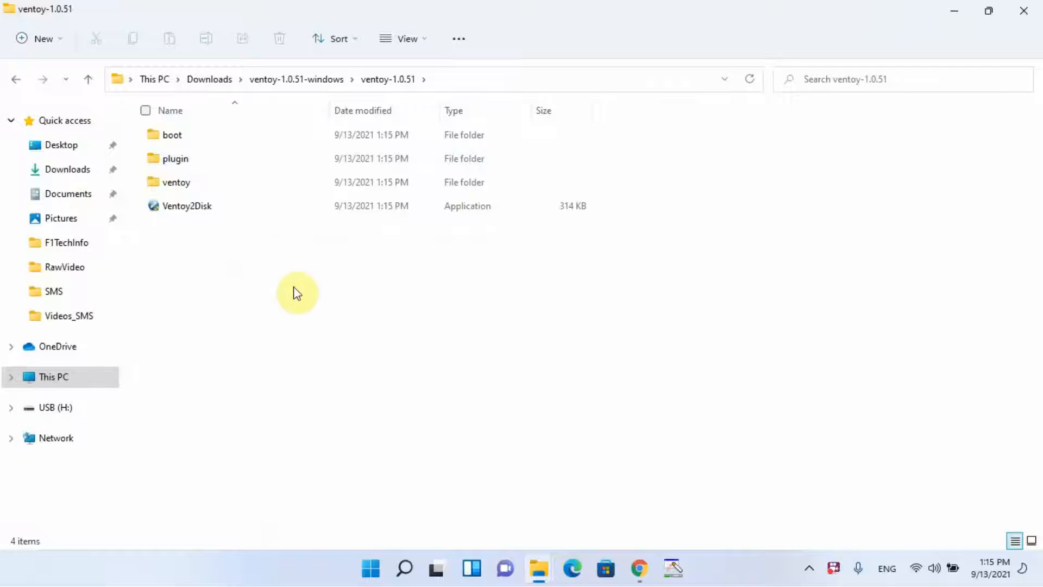
click(213, 210)
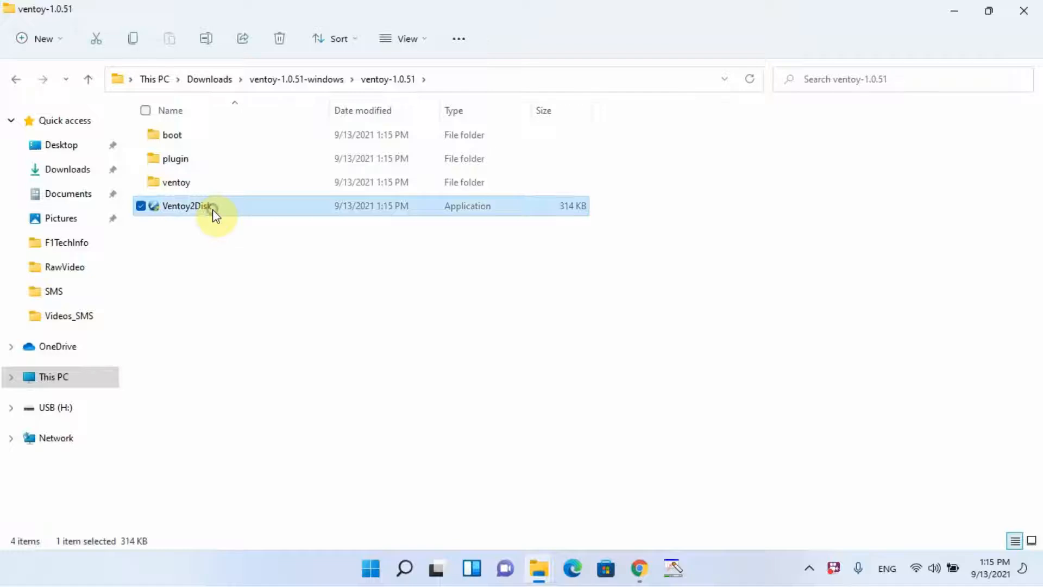
right_click(213, 209)
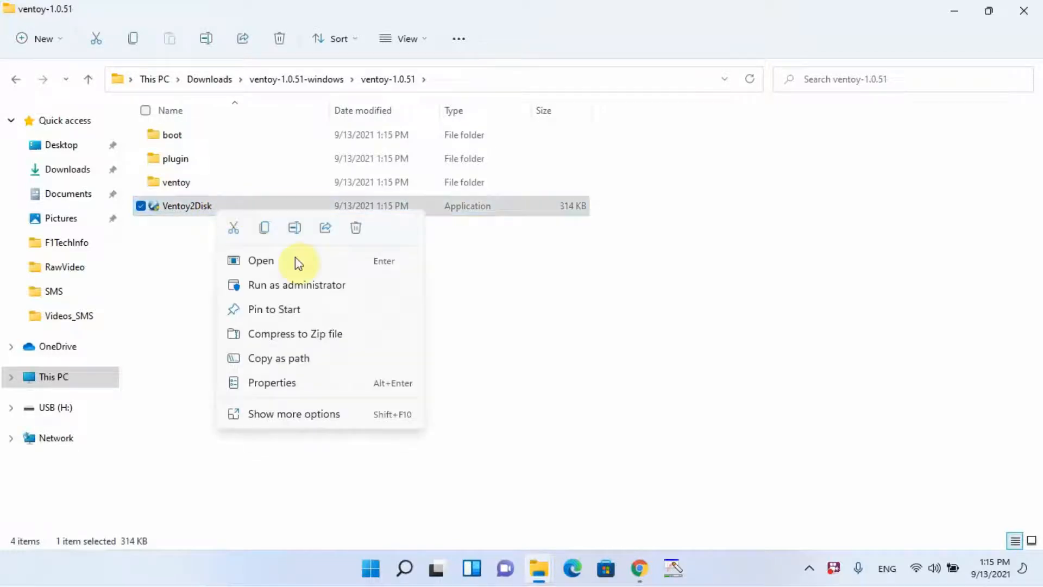
click(371, 293)
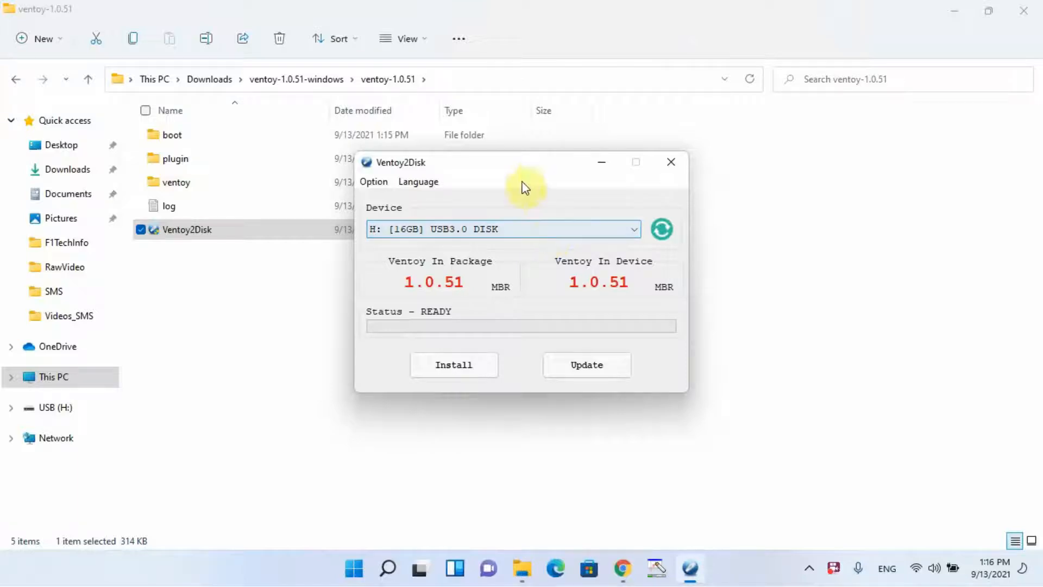
Compare the device chosen in Ventoy2Disk with the USB (H:) drive in This PC.
drag(551, 171, 586, 168)
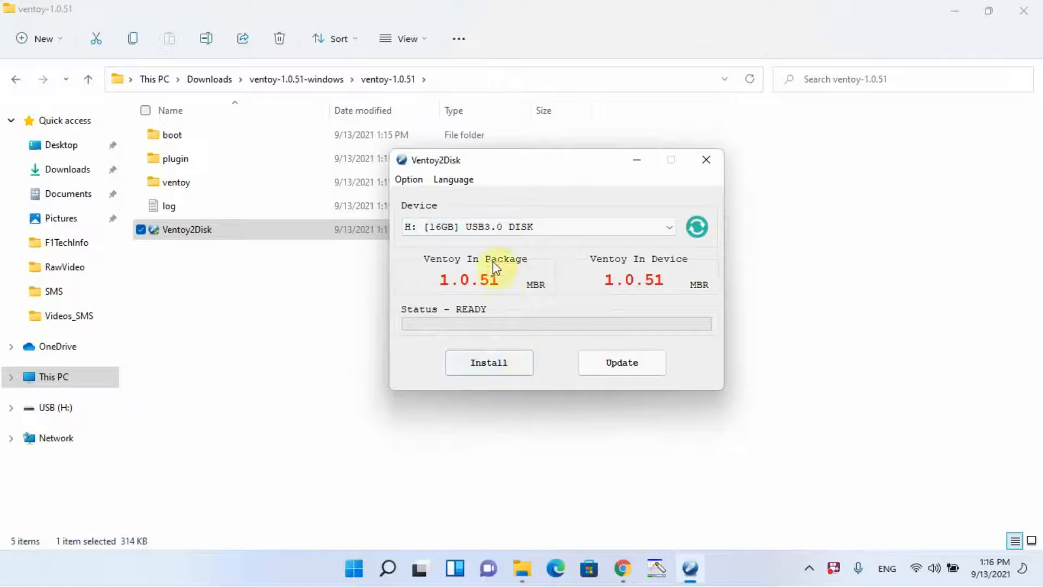
click(510, 366)
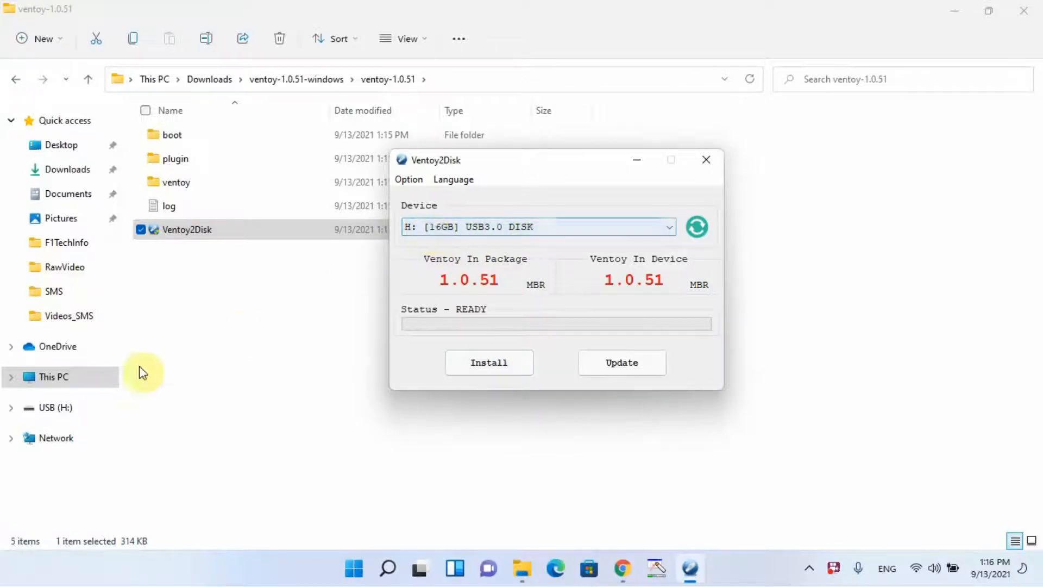
click(55, 385)
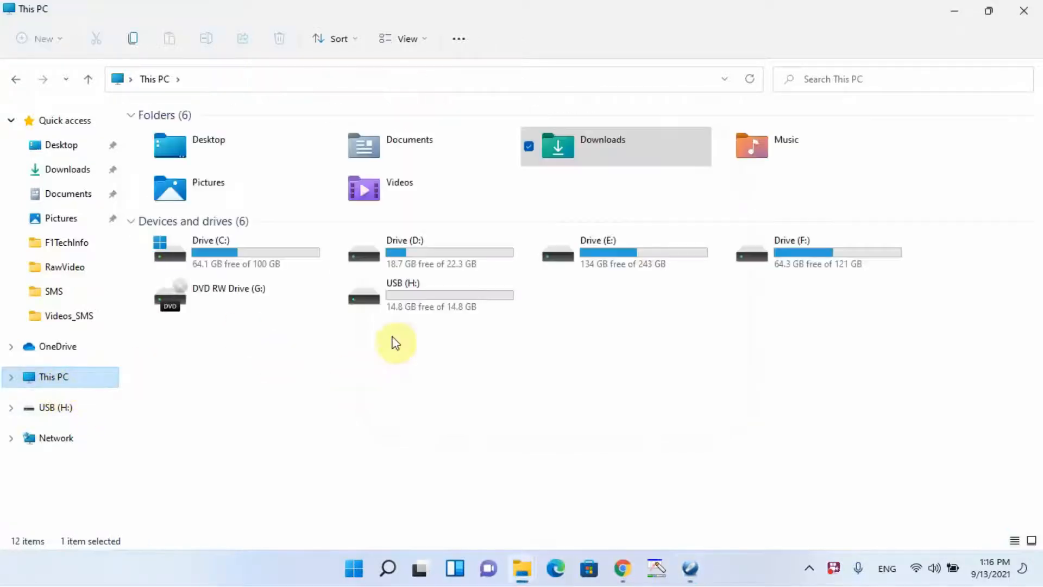
click(431, 305)
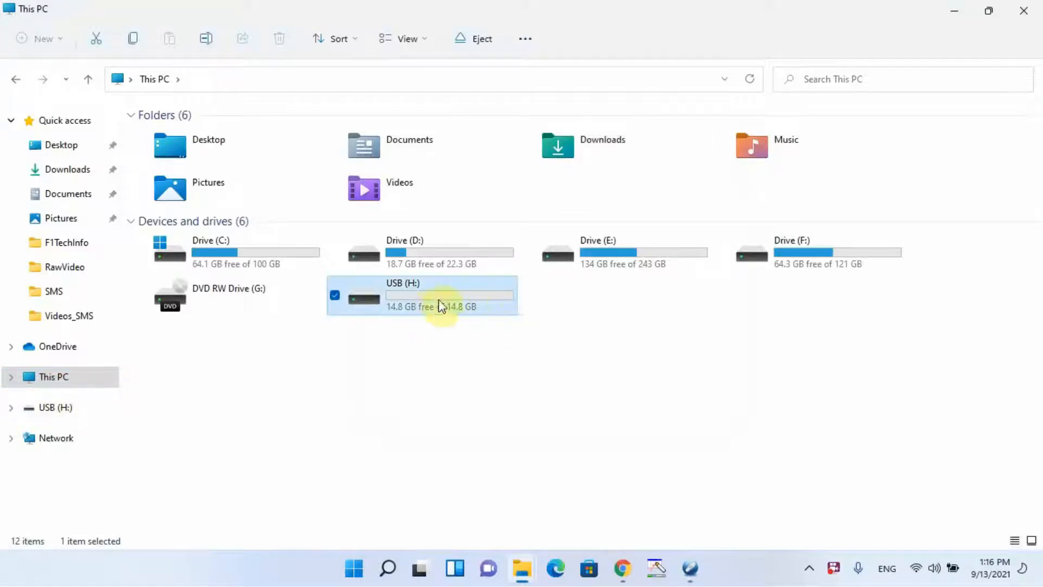
click(691, 568)
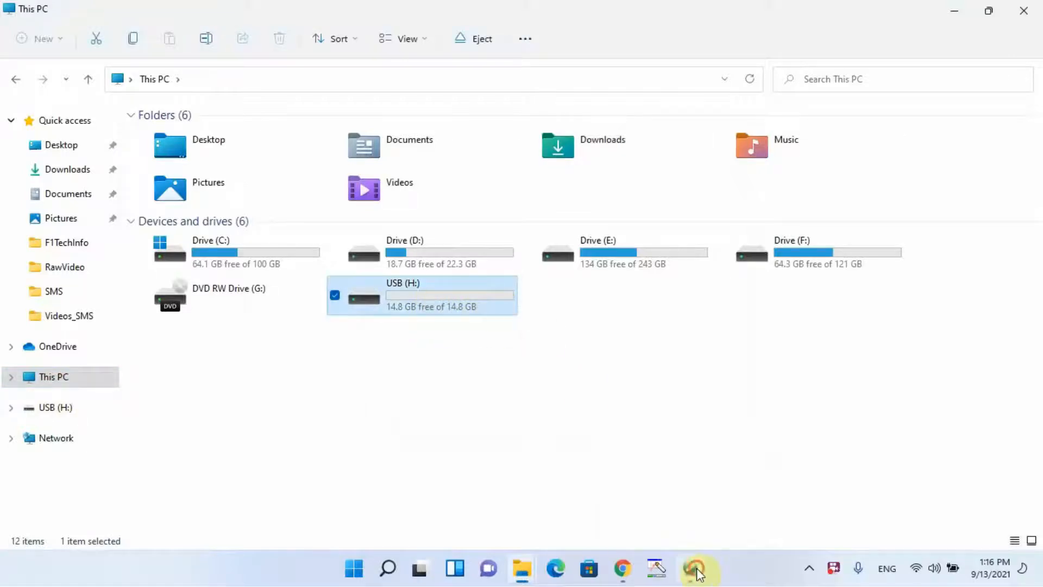
Install Ventoy on the H: [16GB] USB3.0 DISK, accepting both format warnings, and close Ventoy2Disk once it finishes.
drag(605, 193, 712, 233)
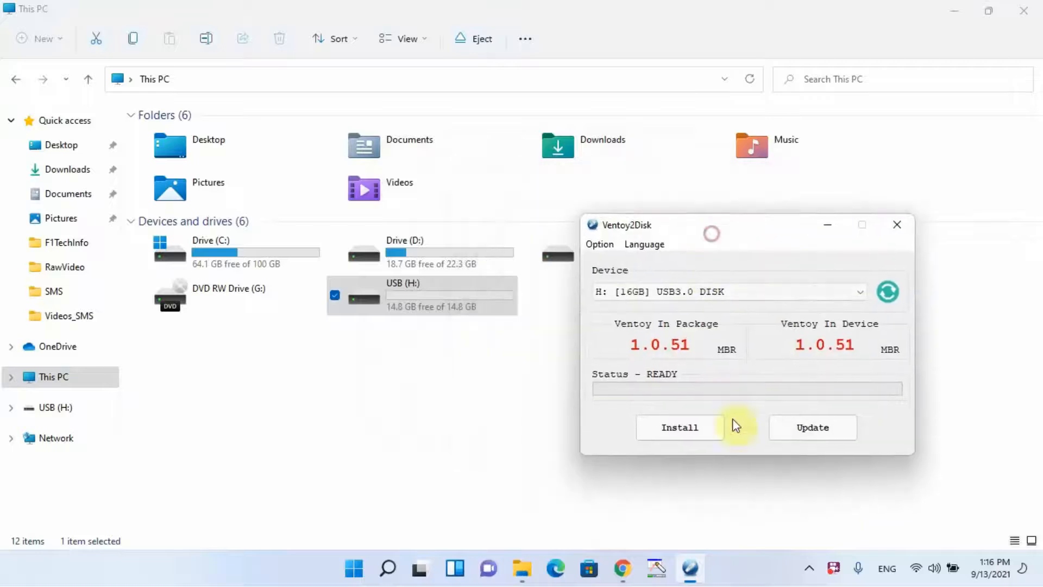
click(694, 432)
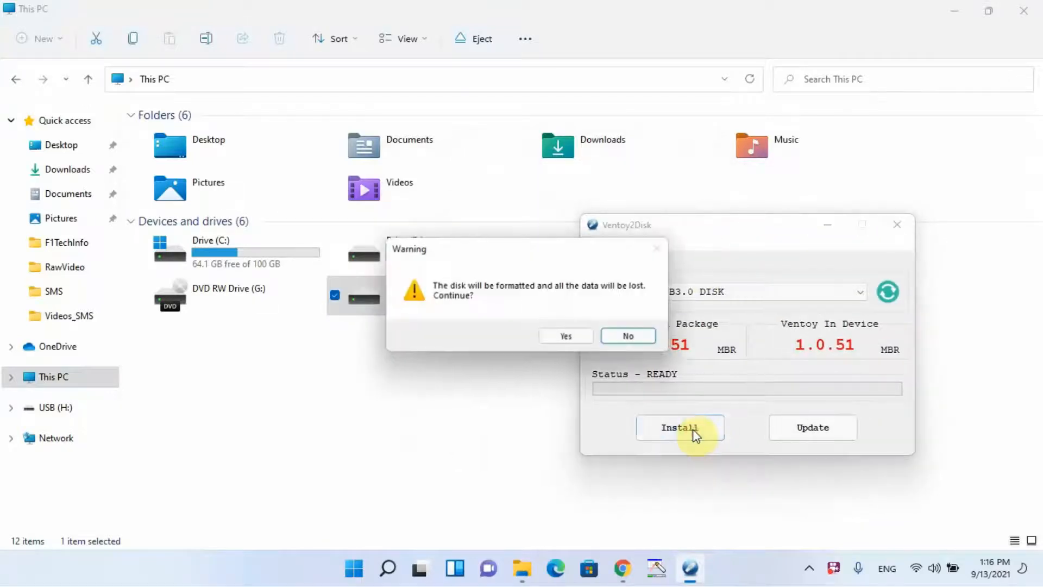
click(556, 337)
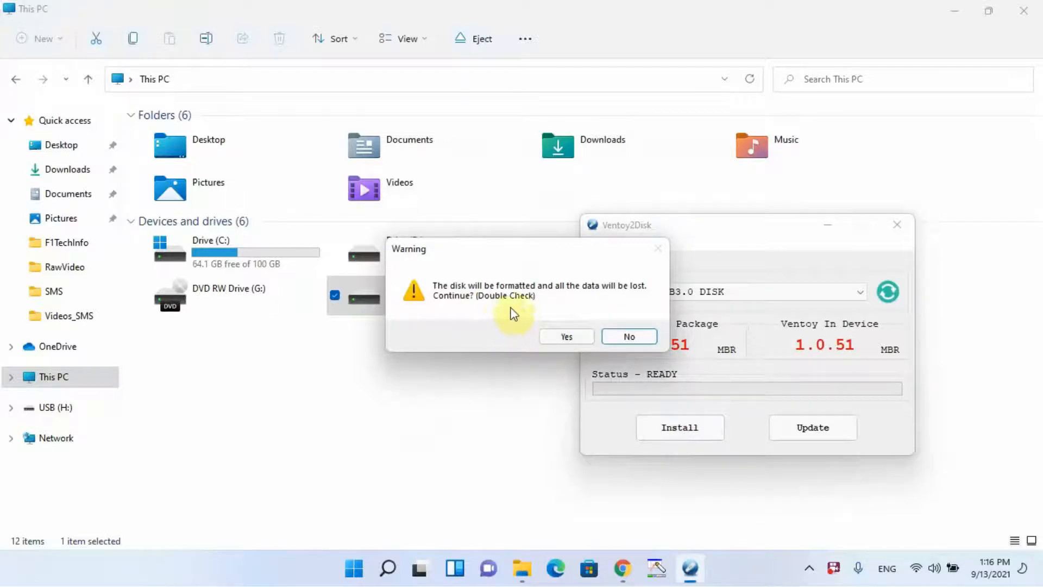
drag(539, 259, 754, 318)
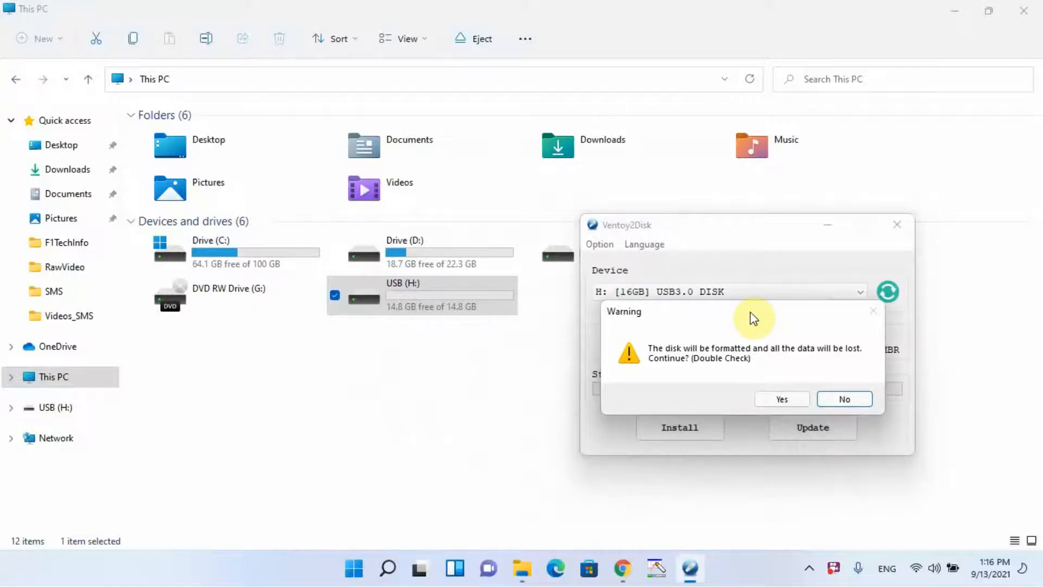
mouse_move(736, 323)
mouse_down()
mouse_move(727, 326)
mouse_move(735, 321)
mouse_up()
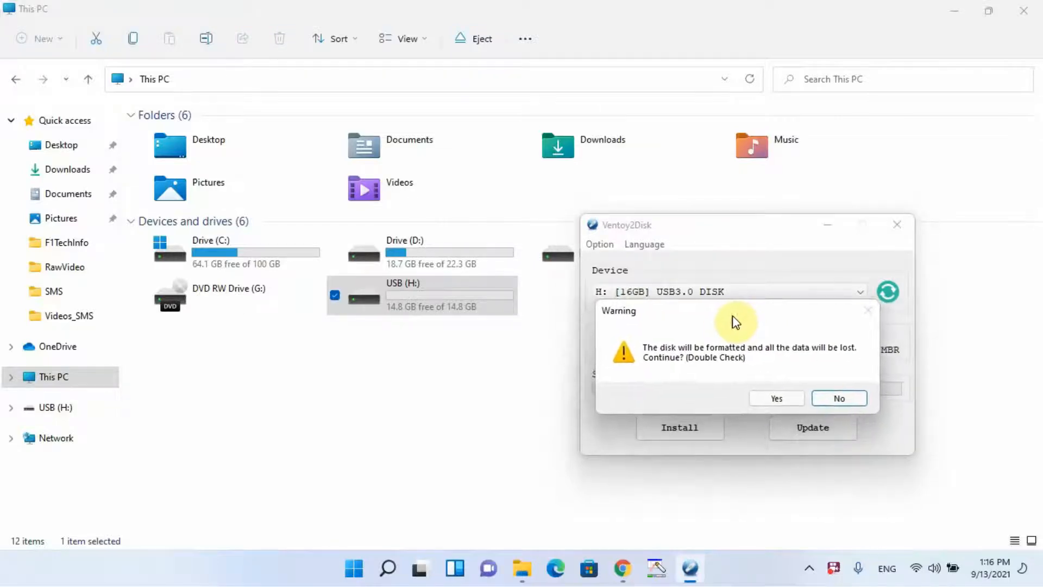
click(774, 398)
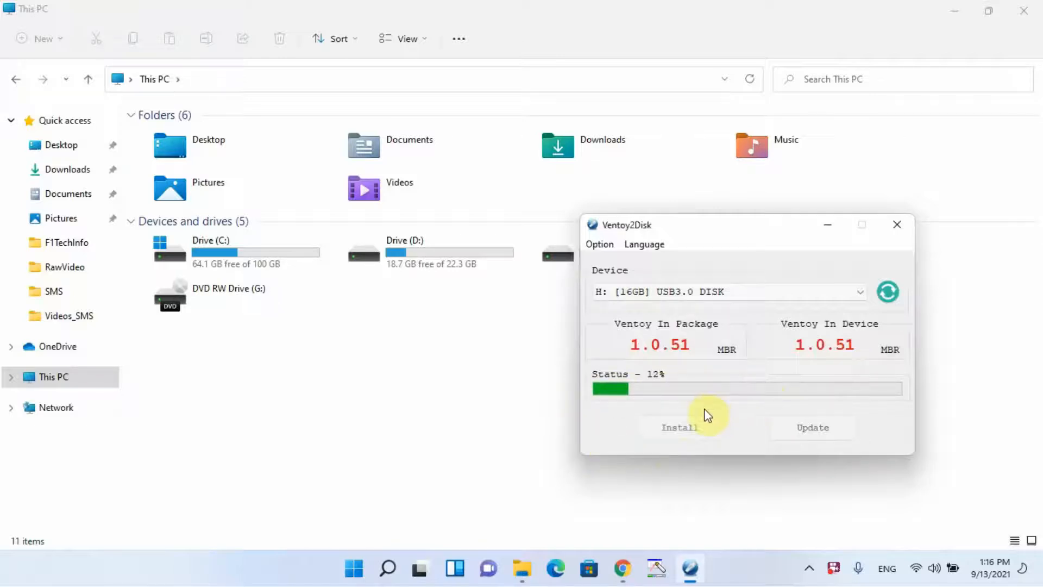
drag(722, 232, 700, 319)
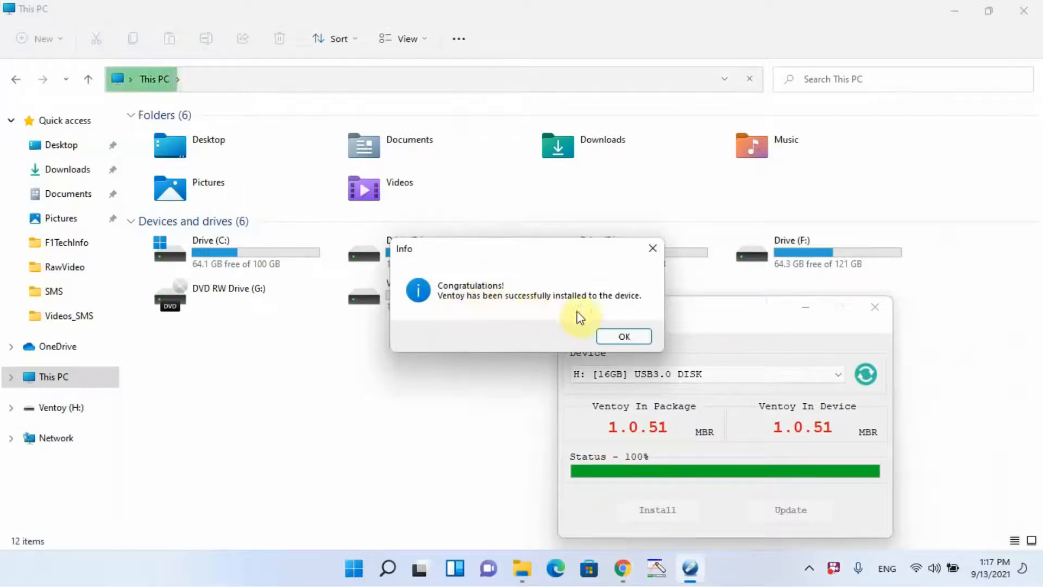
click(630, 337)
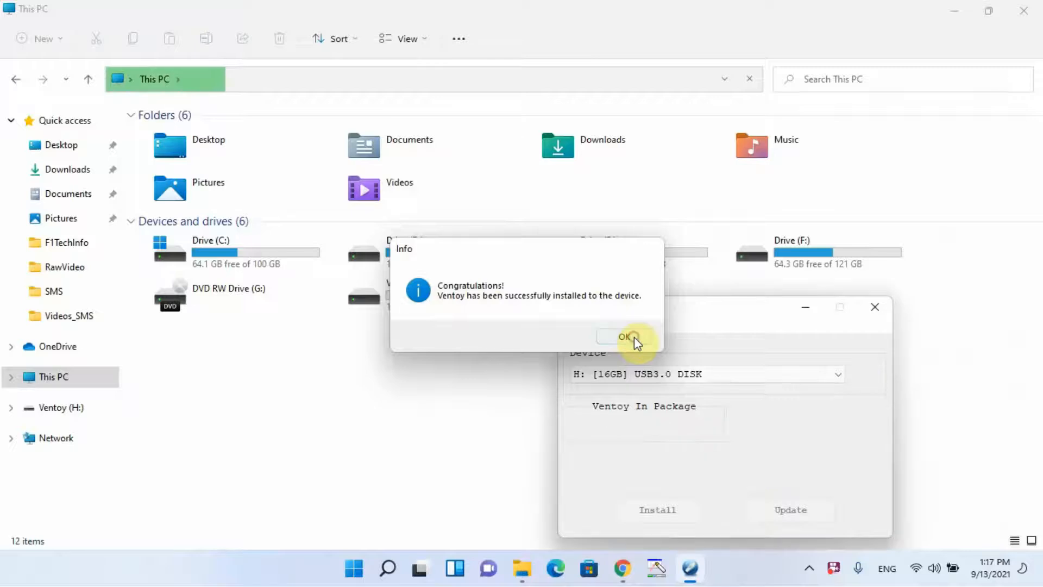
click(873, 313)
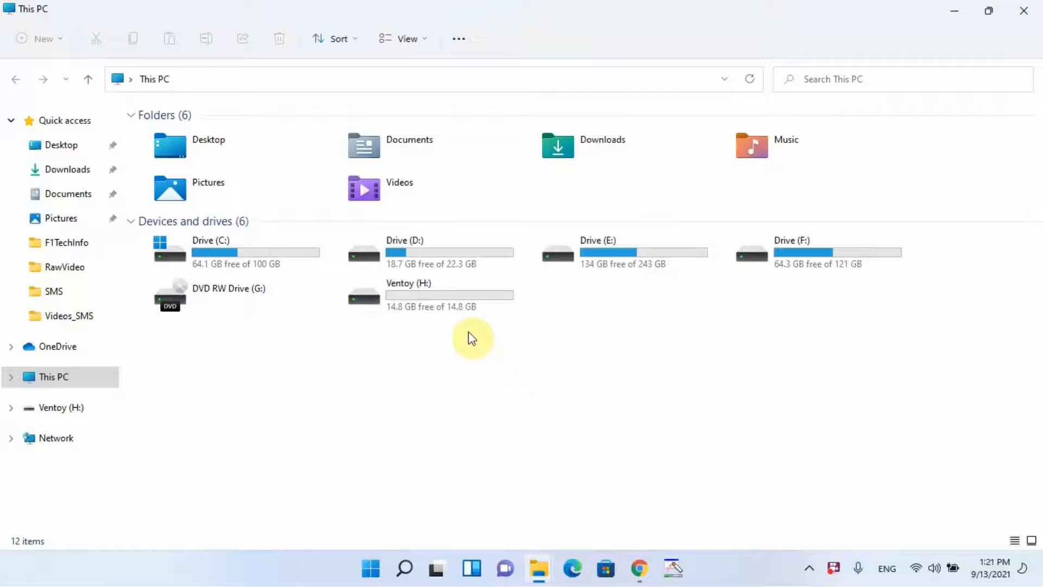
Examine the capacity and contents of the Ventoy (H:) drive in This PC.
mouse_move(462, 303)
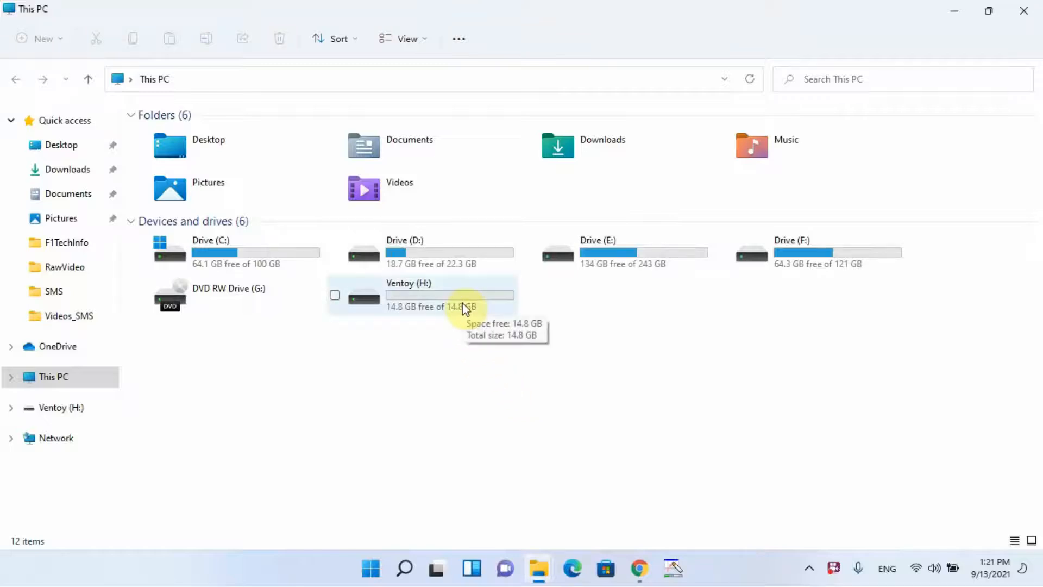
double_click(462, 302)
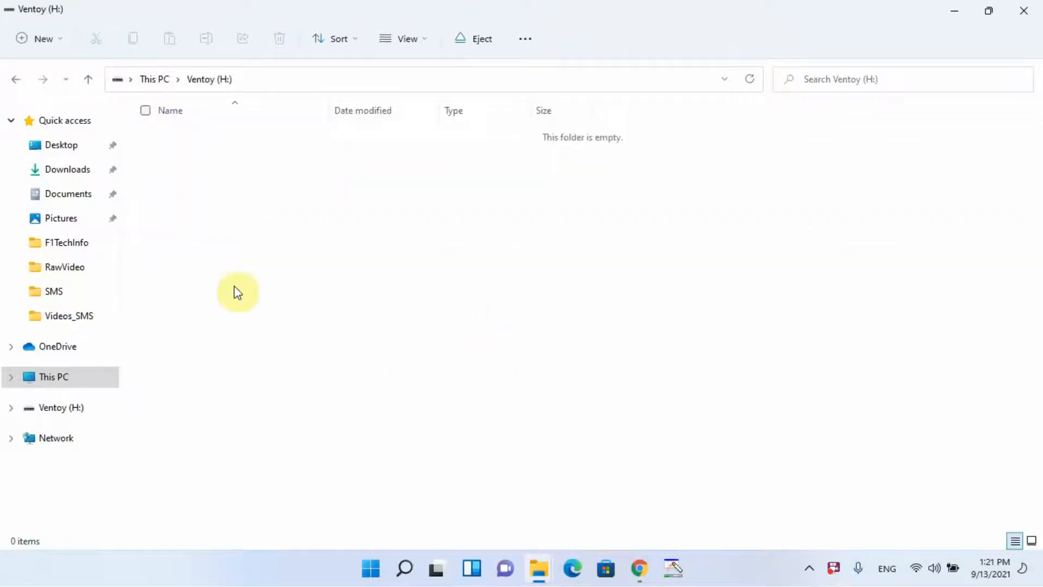
click(93, 84)
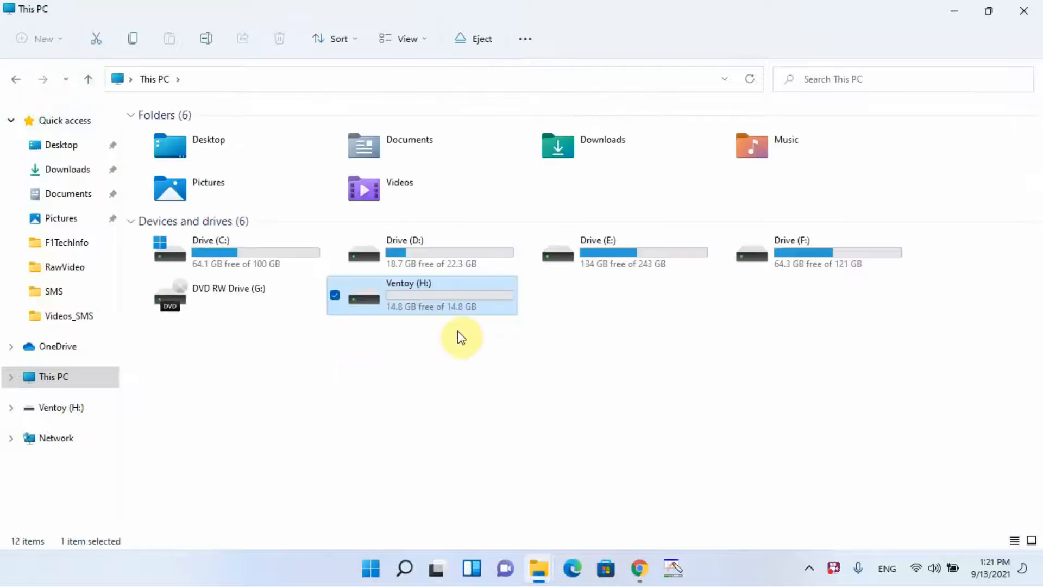
double_click(450, 293)
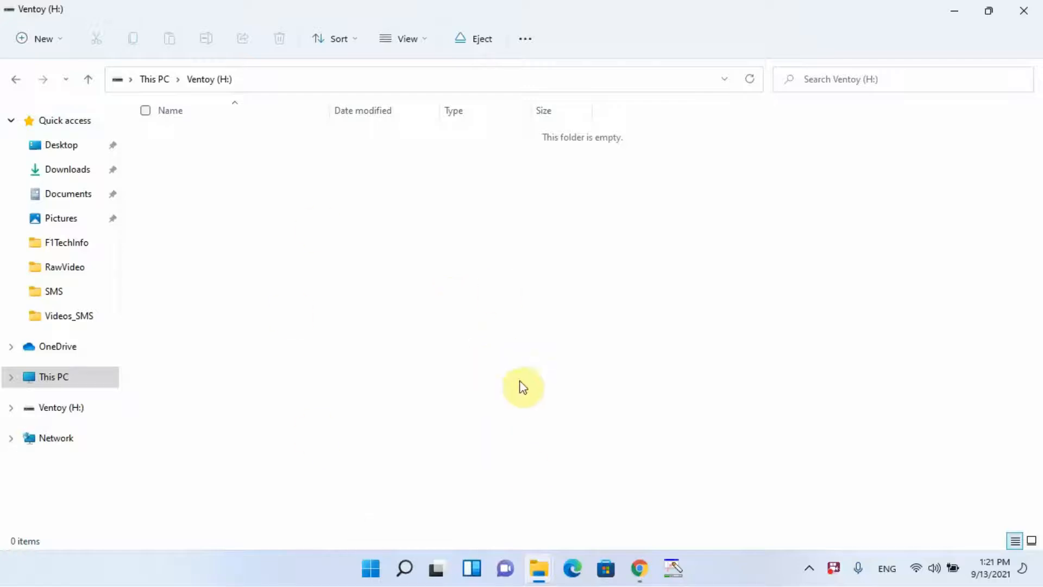
Switch to the OS folder and look over the kali linux, Windows 10 and Windows 11 disc image names.
click(539, 568)
click(390, 482)
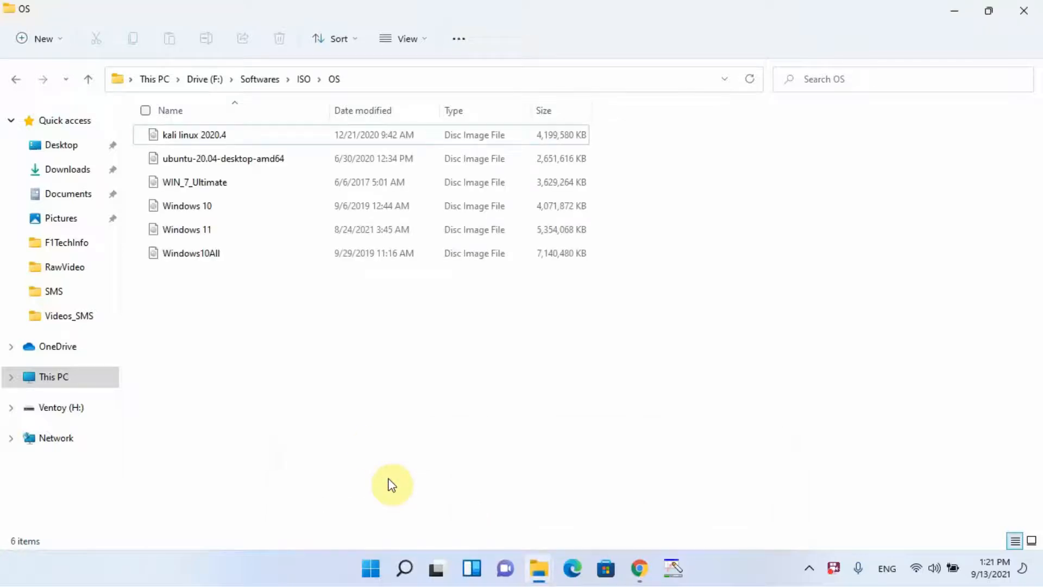
click(182, 135)
click(242, 206)
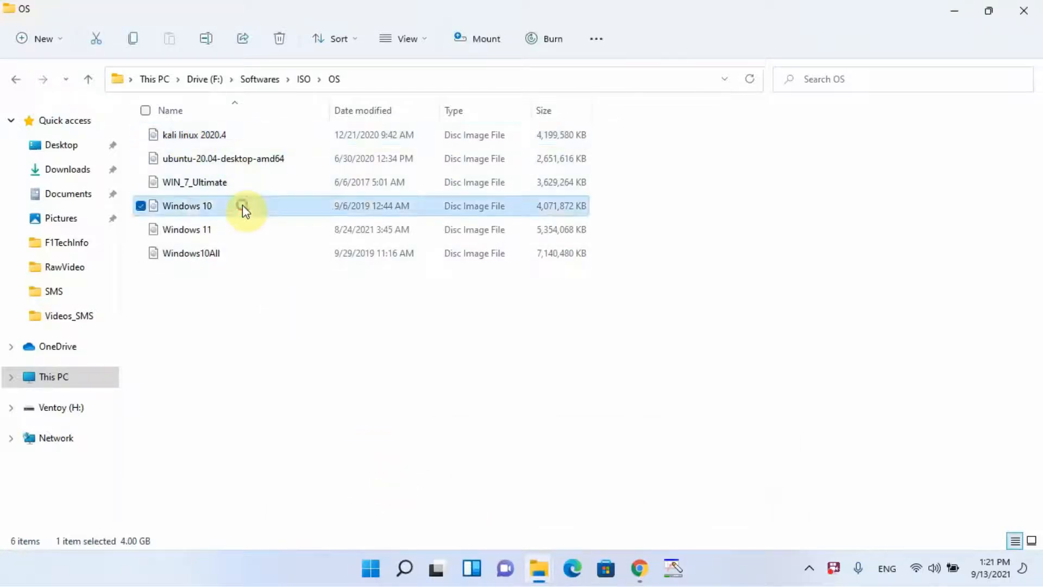
click(226, 231)
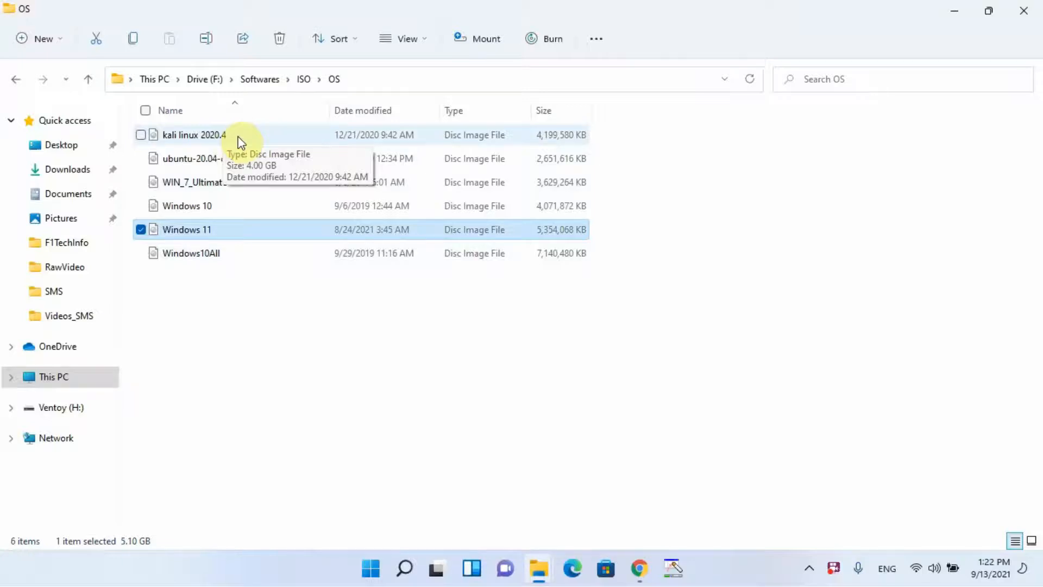
Rename the Kali Linux disc image as kali-linux-2020.4, replacing the spaces with hyphens.
click(188, 142)
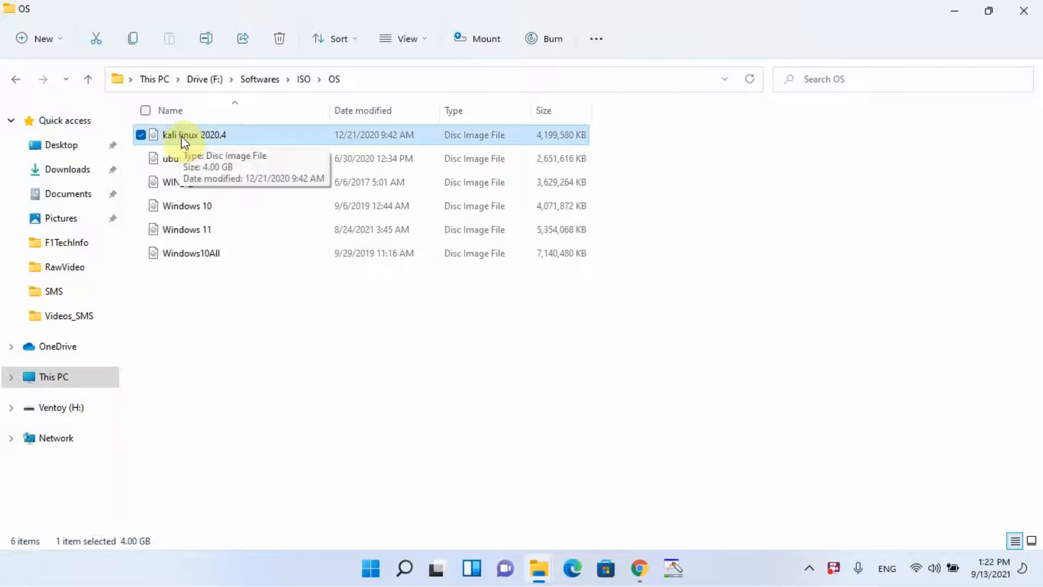
key(F2)
click(181, 134)
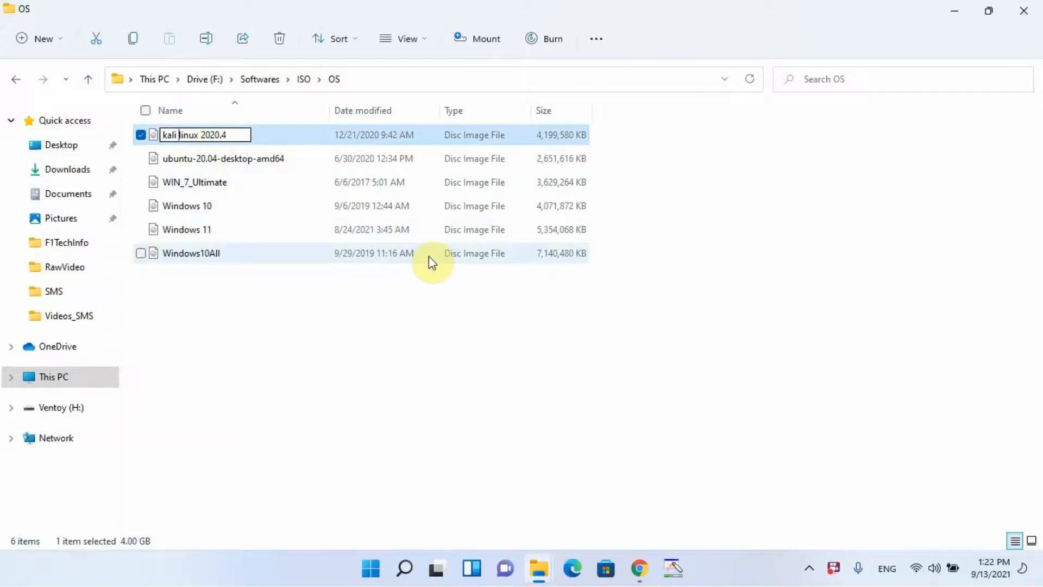
key(BackSpace)
text(-)
key(Right)
key(Right)
key(Right)
key(Right)
key(Right)
key(Right)
key(BackSpace)
text(-)
key(Return)
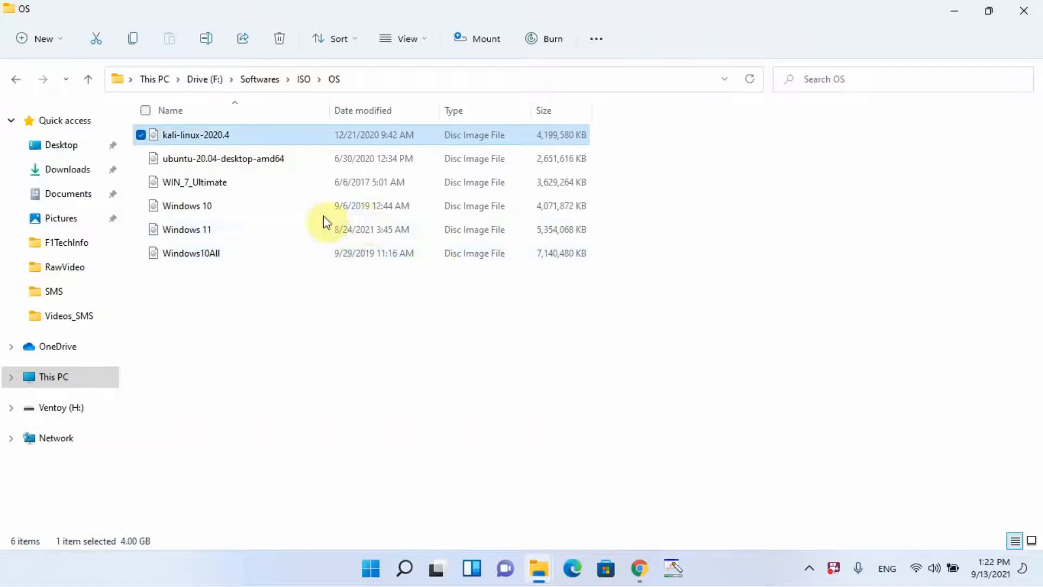
Rename the Windows 10 disc image as Windows-10, replacing the space with a hyphen.
click(228, 210)
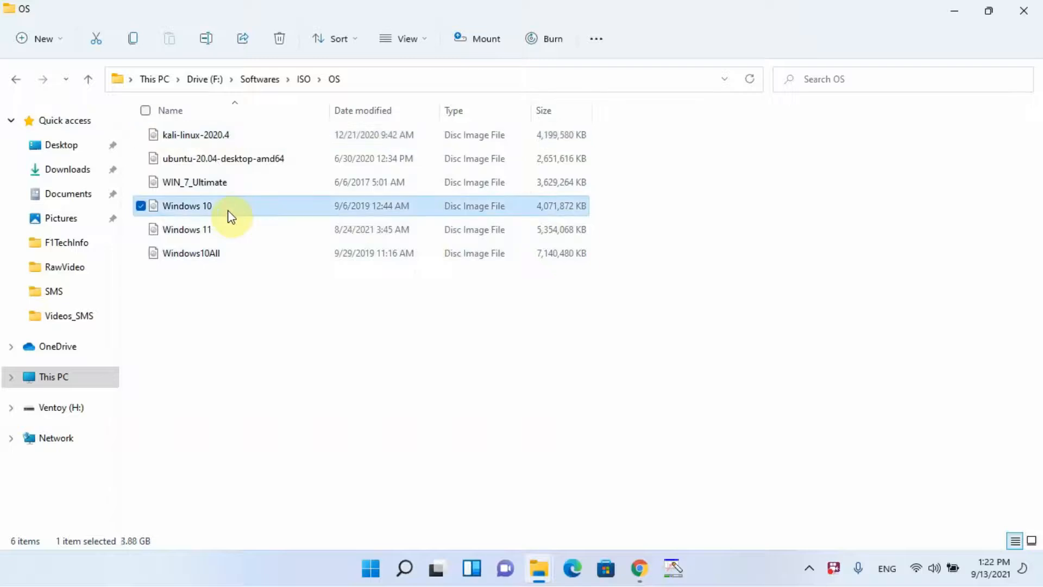
key(F2)
key(Right)
key(Left)
key(Left)
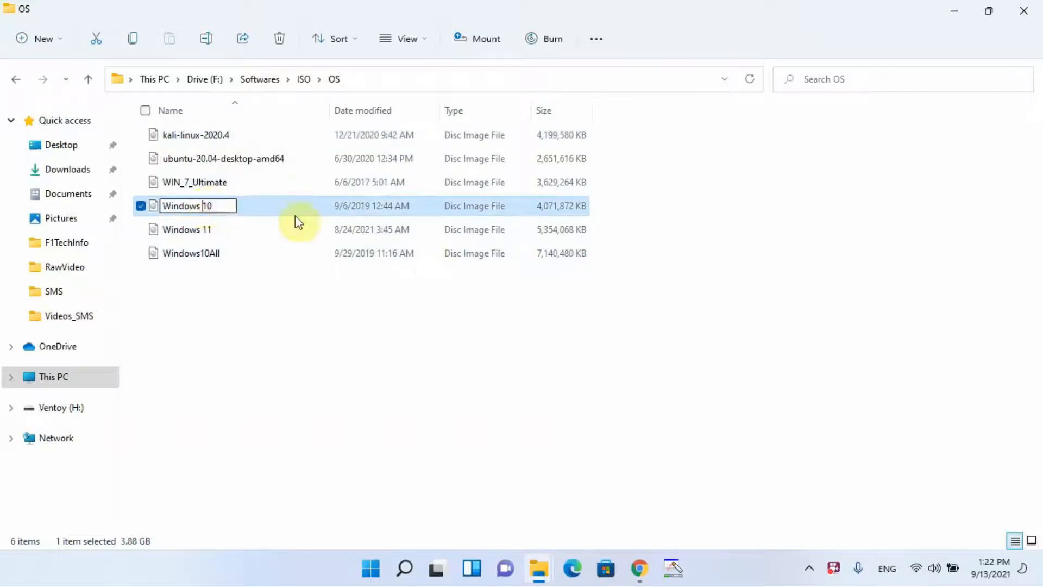
key(BackSpace)
text(-)
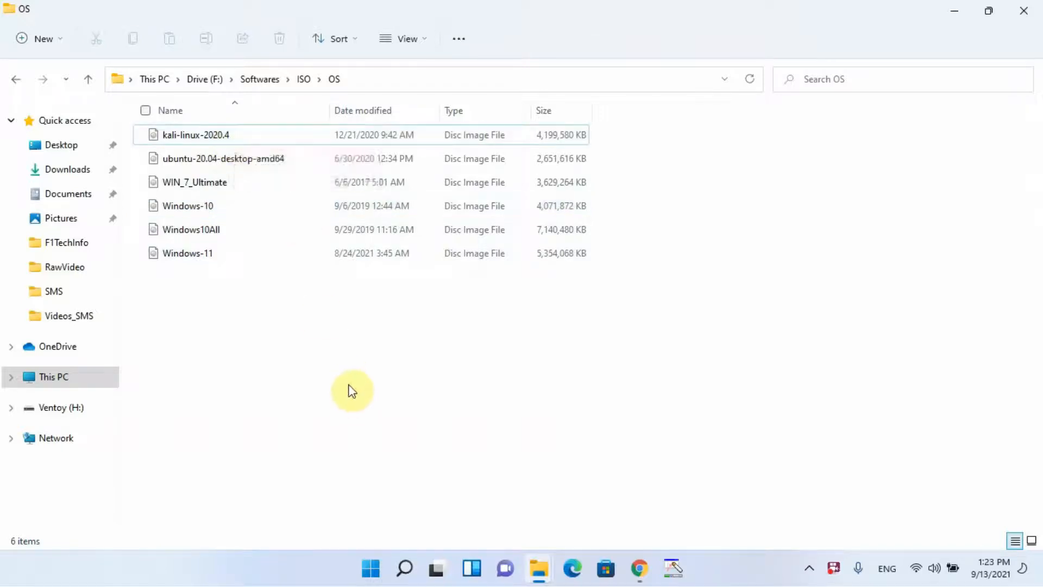
Copy the kali-linux-2020.4, Windows-10 and Windows-11 disc images from the OS folder to the clipboard.
click(233, 137)
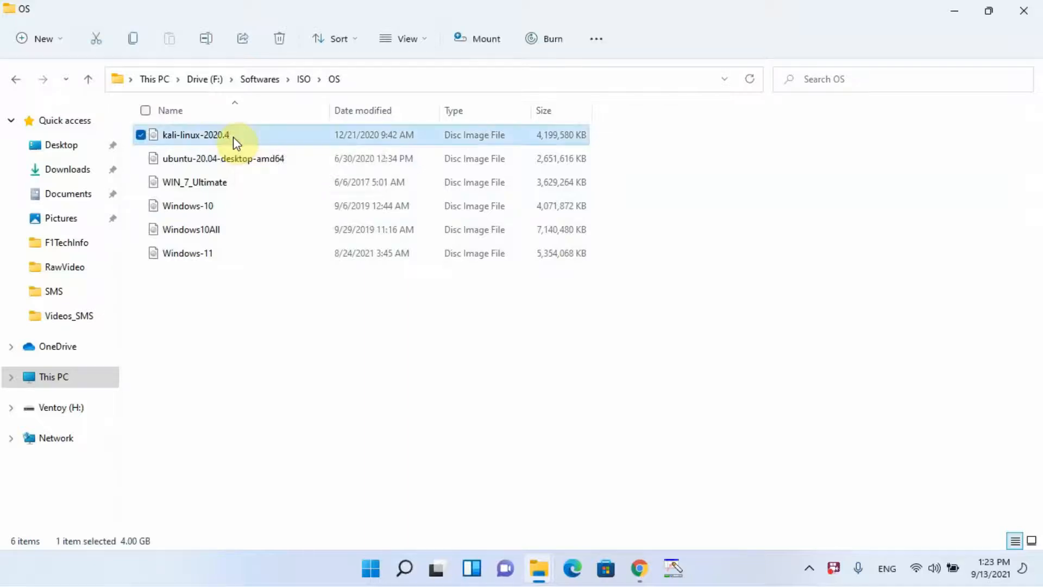
ctrl+click(240, 205)
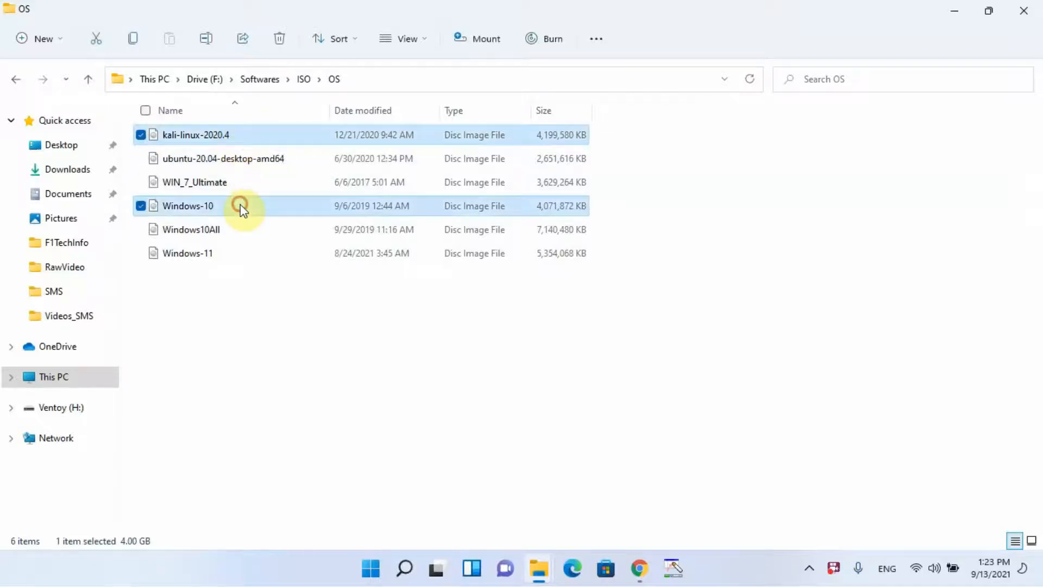
ctrl+click(246, 251)
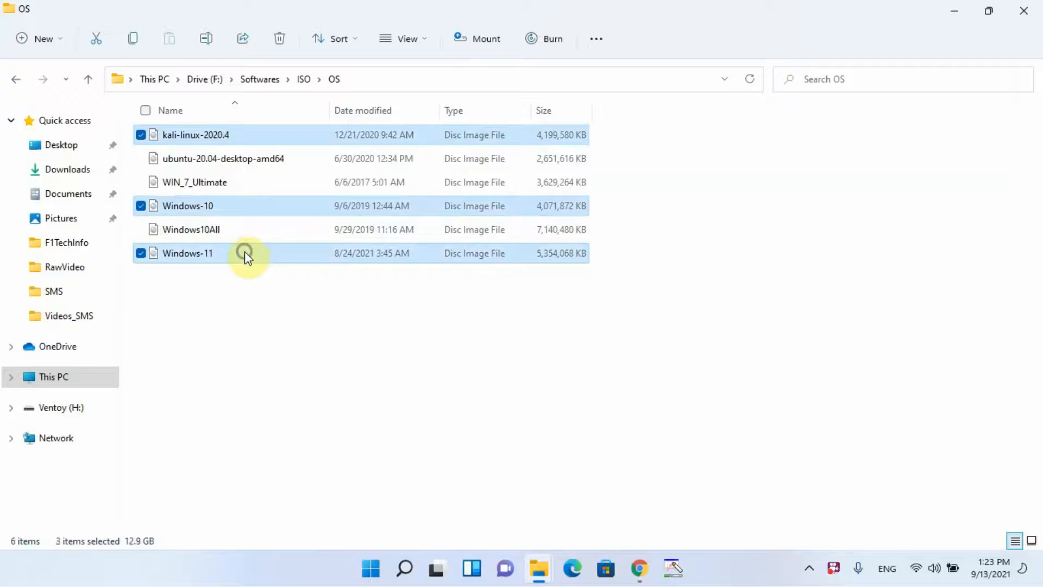
right_click(244, 251)
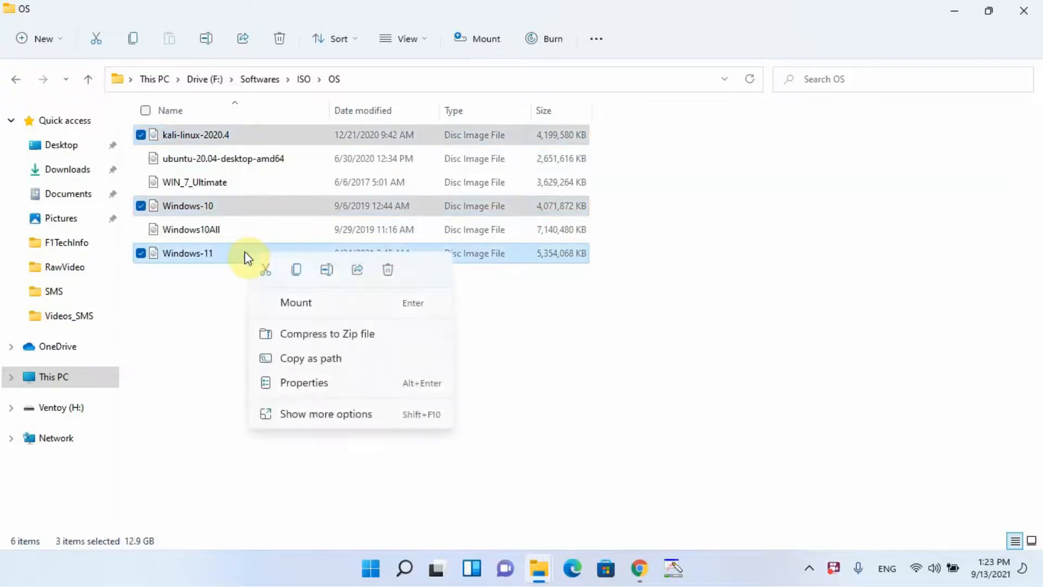
click(296, 271)
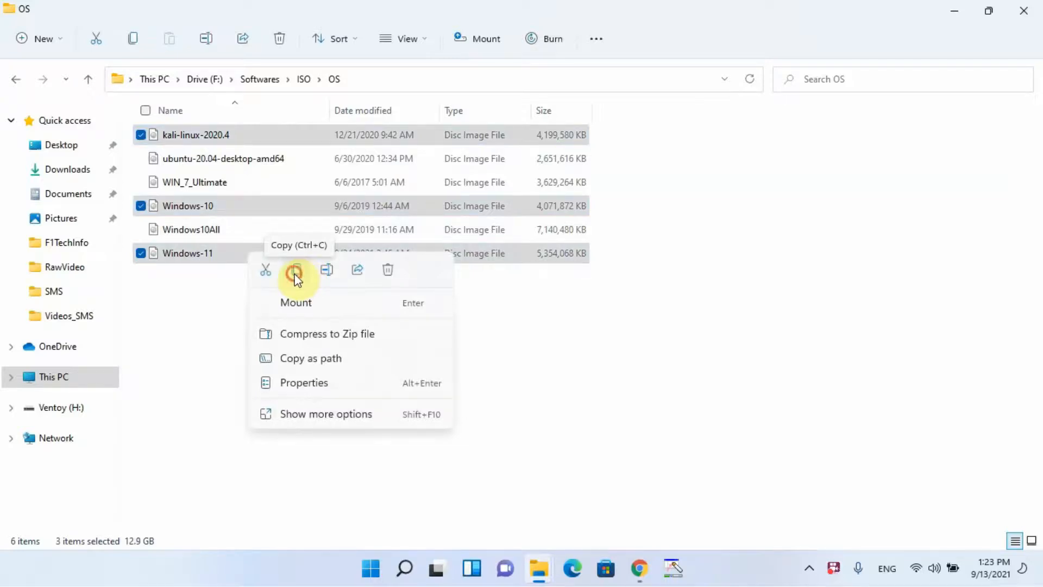
Paste the copied disc images into the Ventoy (H:) drive and move the copy progress window aside.
click(65, 375)
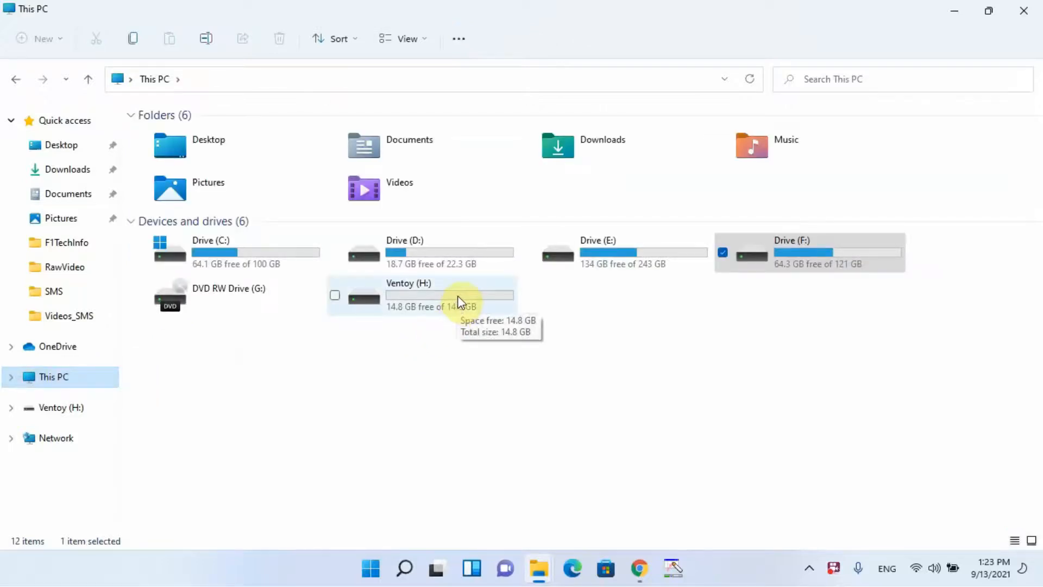
double_click(457, 297)
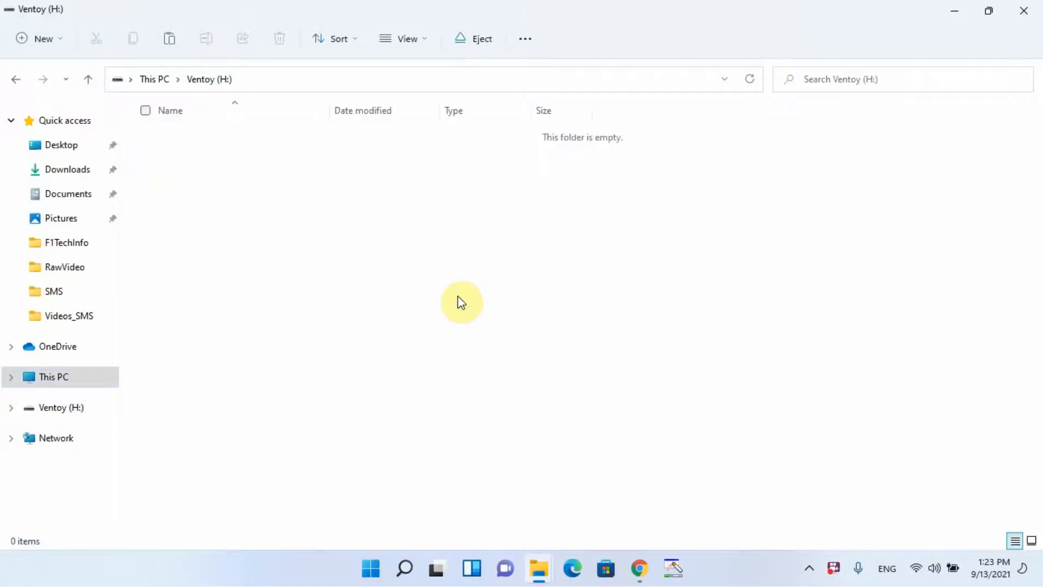
right_click(345, 189)
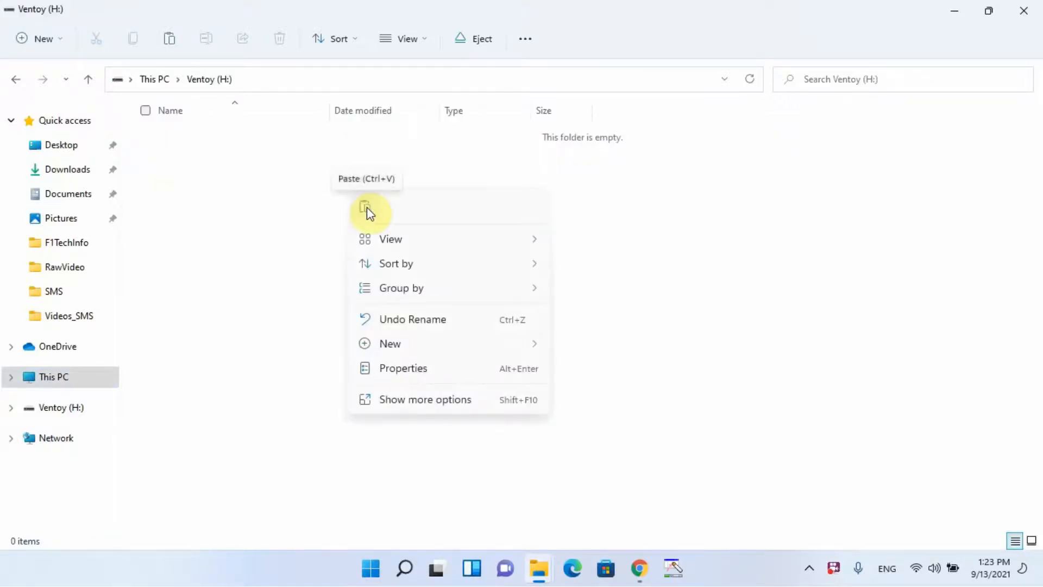
click(367, 210)
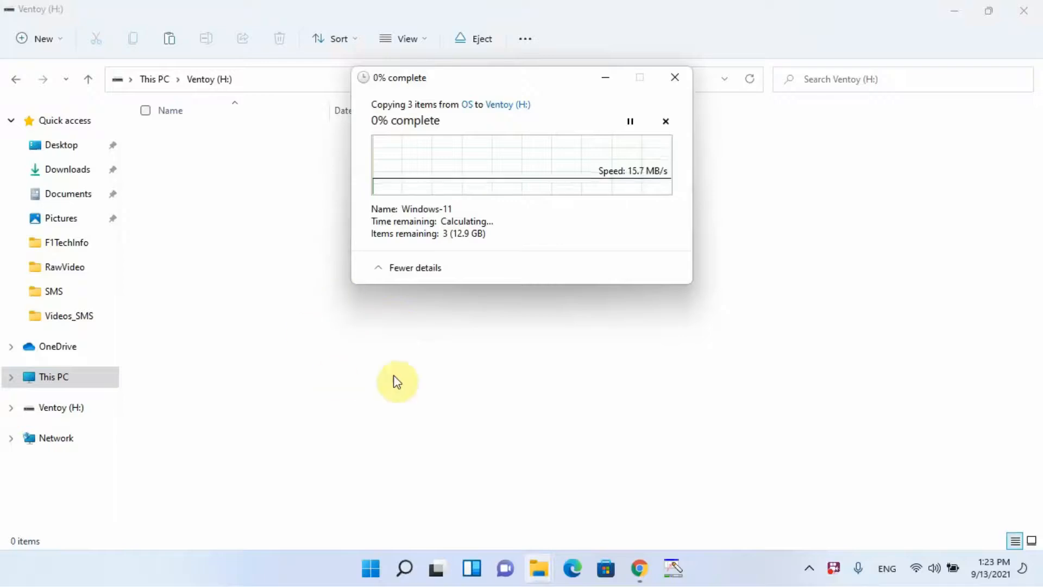
mouse_move(499, 78)
mouse_down()
mouse_move(661, 197)
mouse_move(671, 188)
mouse_up()
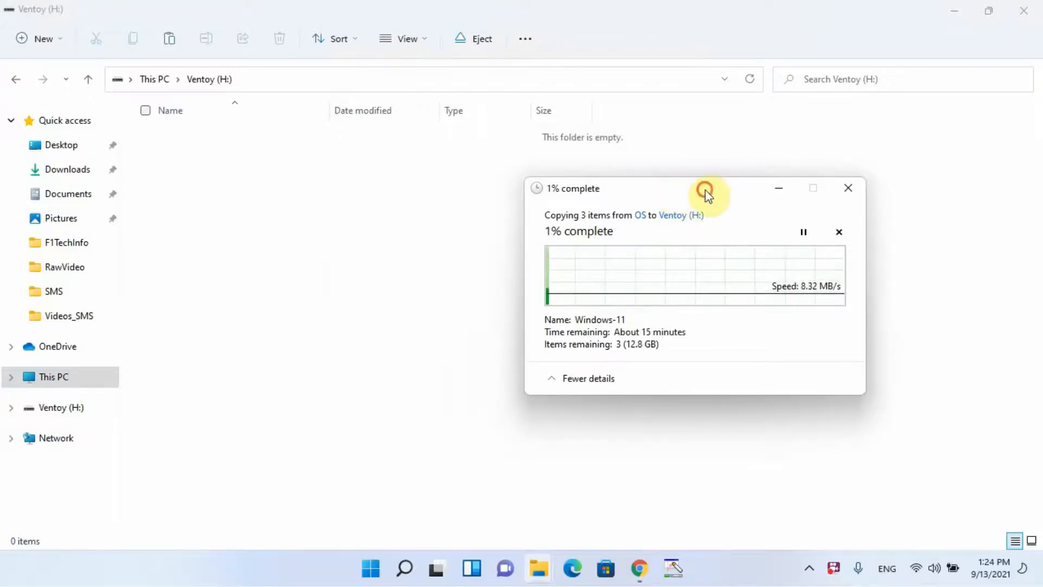
mouse_move(706, 191)
mouse_down()
mouse_move(699, 173)
mouse_move(684, 212)
mouse_move(694, 200)
mouse_up()
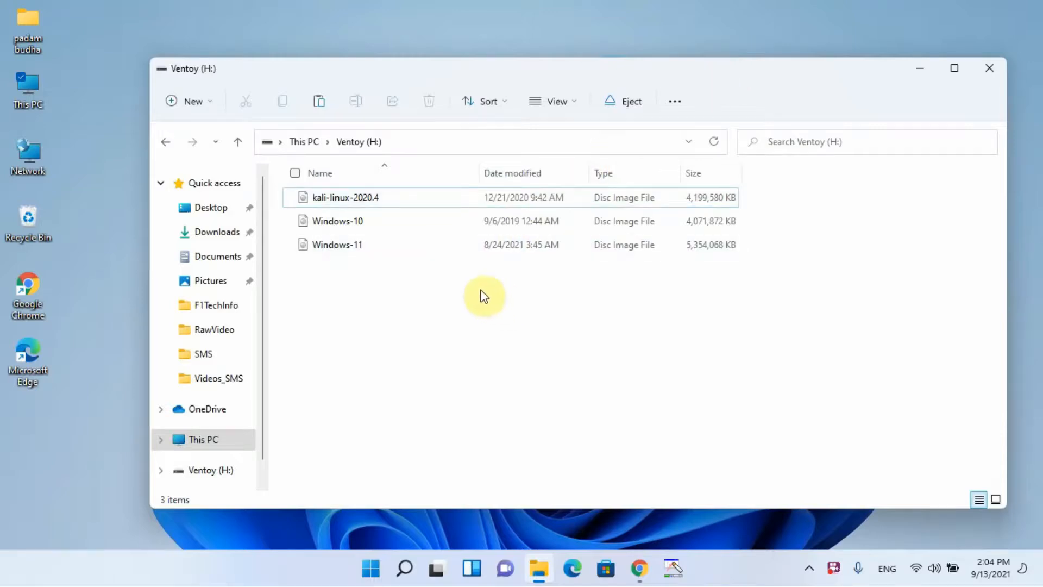
Check the Kali Linux, Windows 10 and Windows 11 disc images on the Ventoy (H:) drive, and close its window.
drag(482, 291, 324, 197)
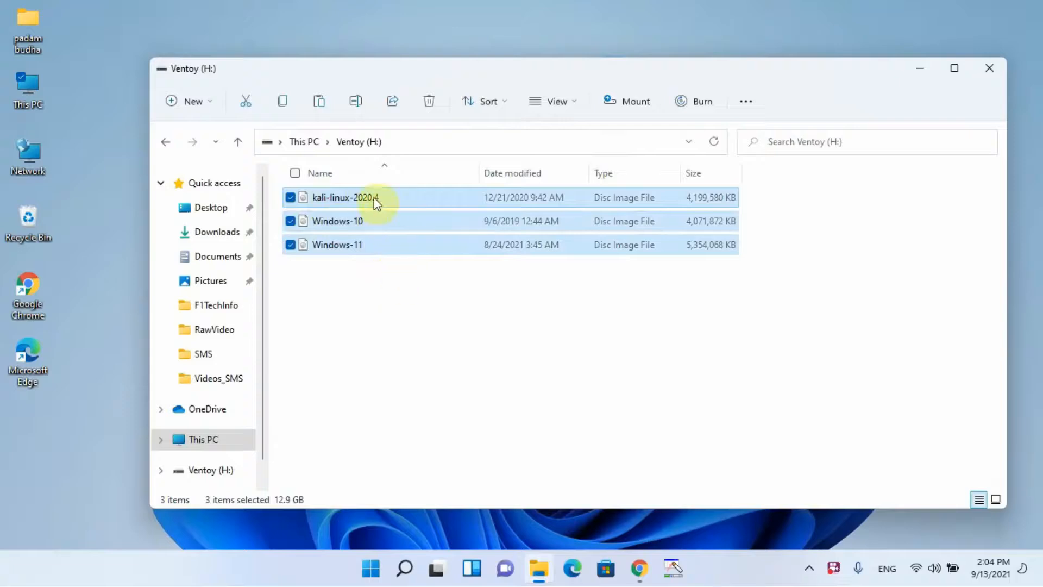
click(367, 223)
click(365, 243)
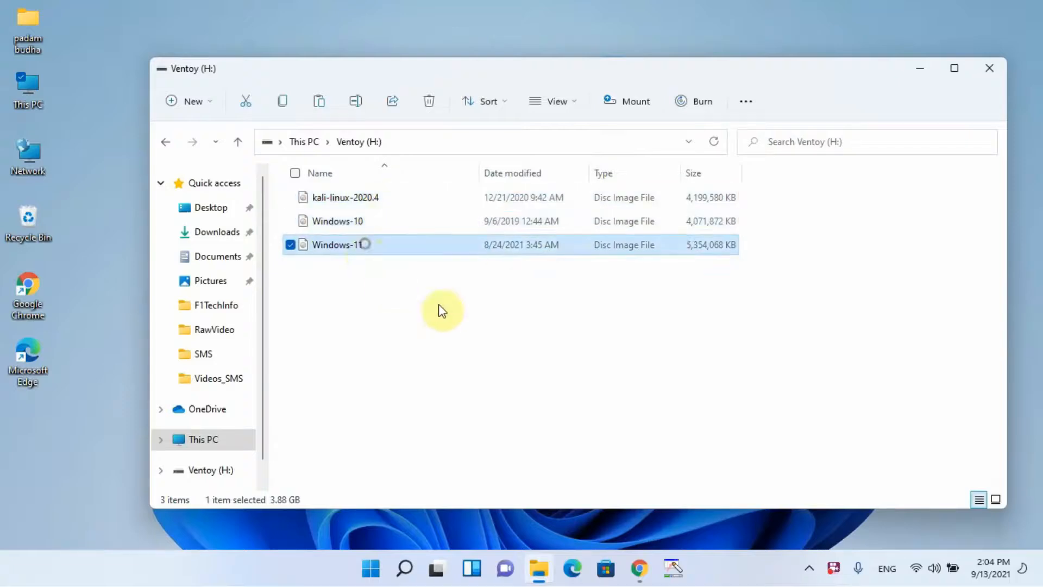
click(477, 281)
drag(747, 259, 313, 181)
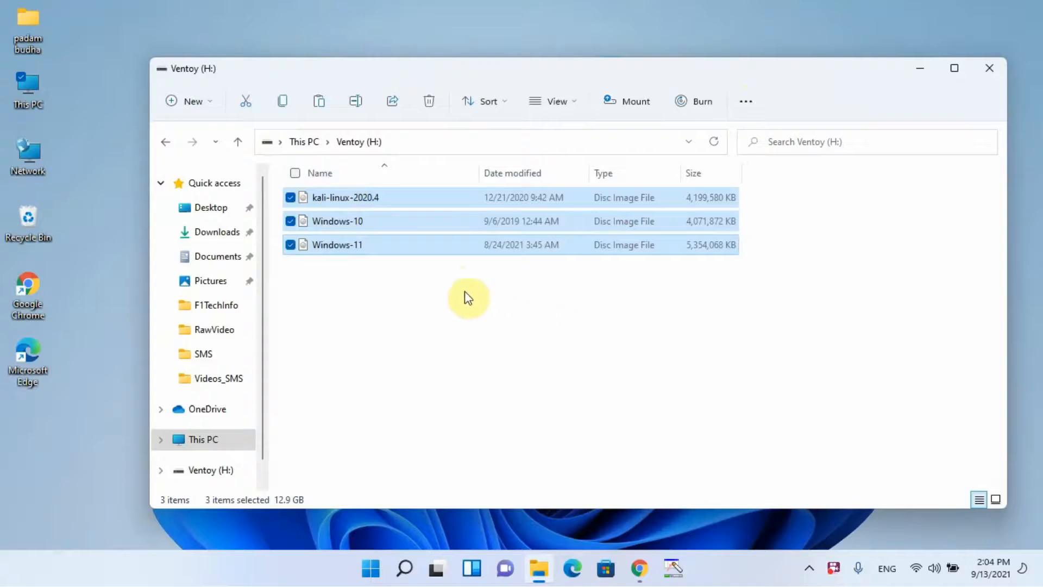
click(406, 275)
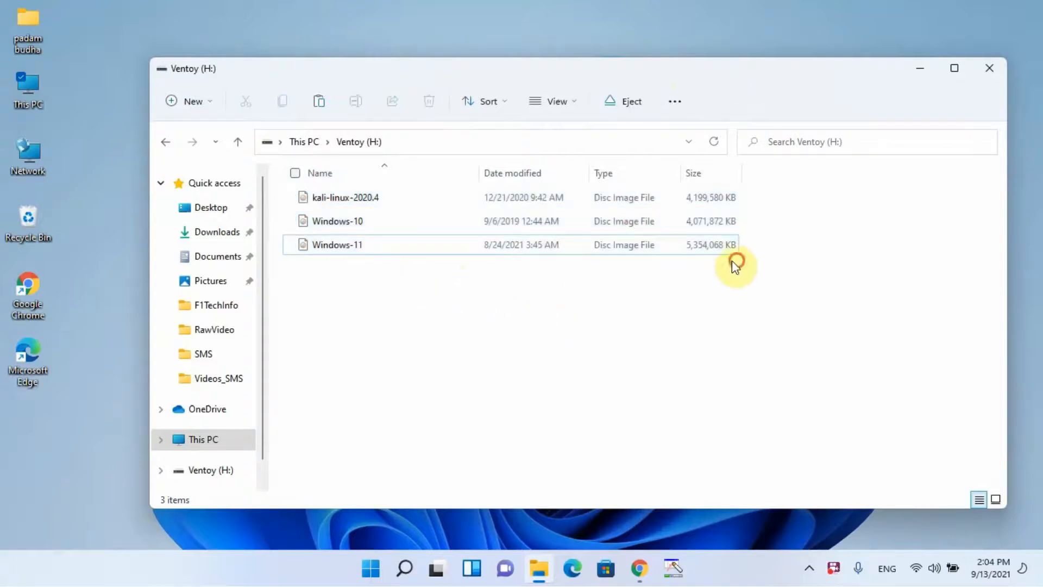
drag(735, 261, 302, 195)
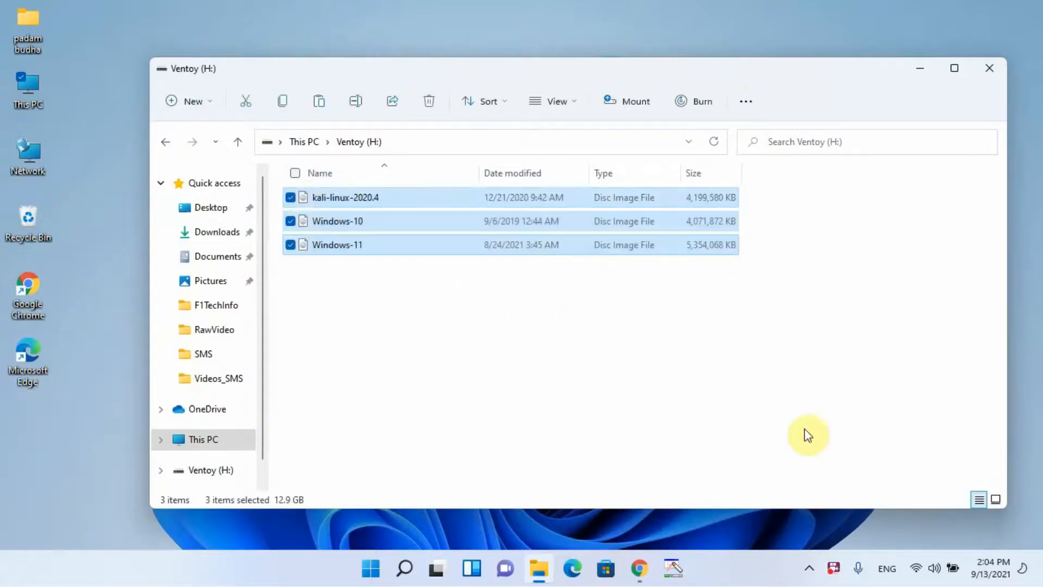
click(986, 70)
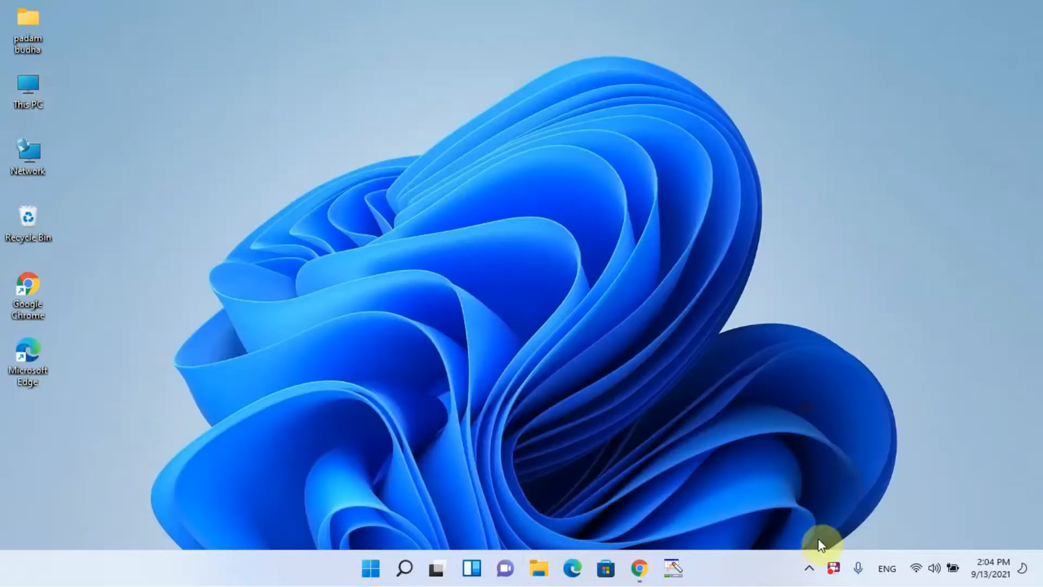
Safely eject the Ventoy USB drive from Windows.
click(813, 568)
click(842, 495)
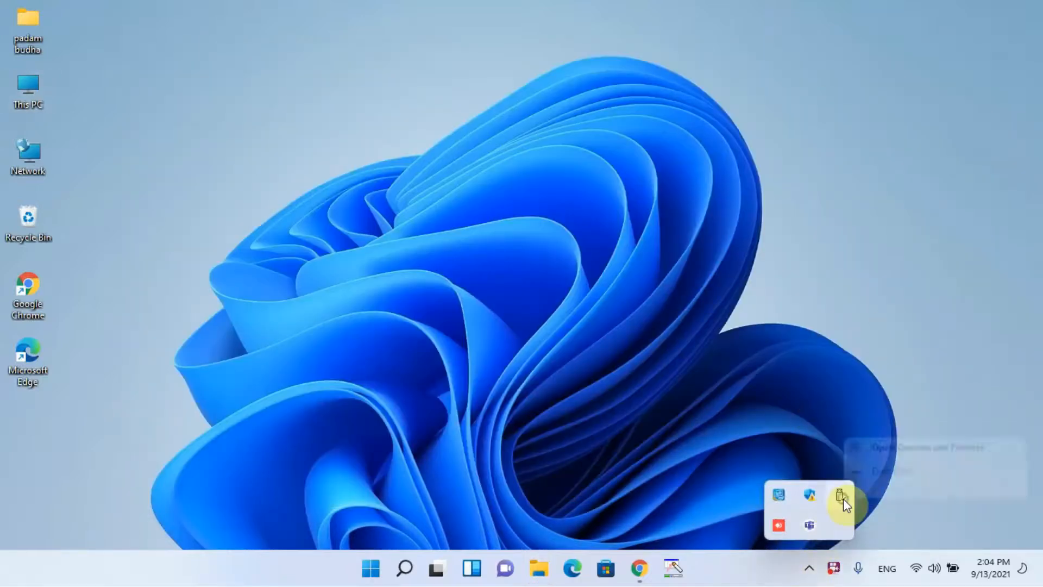
click(882, 476)
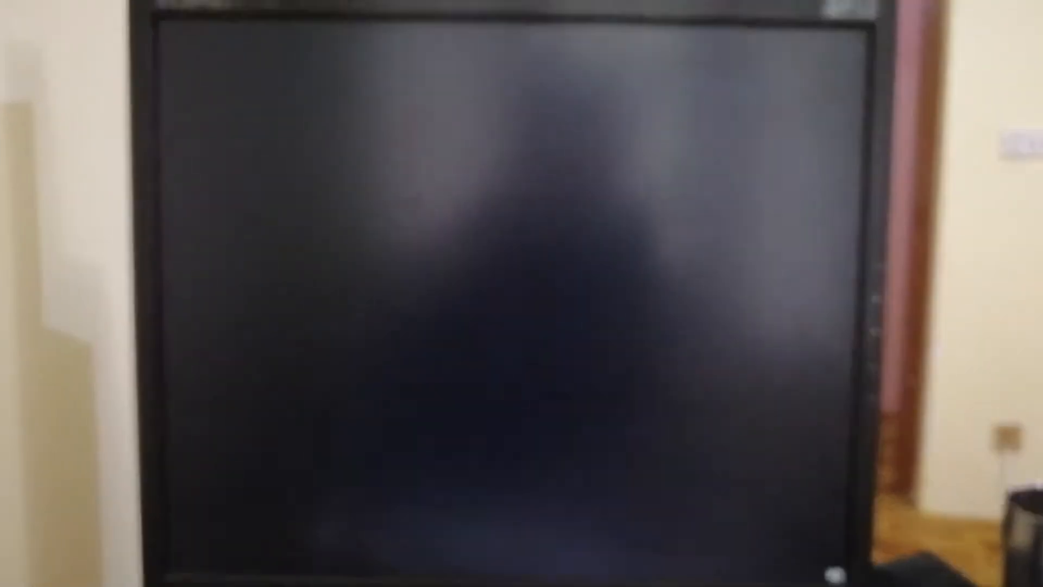
Boot the computer from USB3.0 DISK 1.00 in the boot device list.
key(Down)
key(Down)
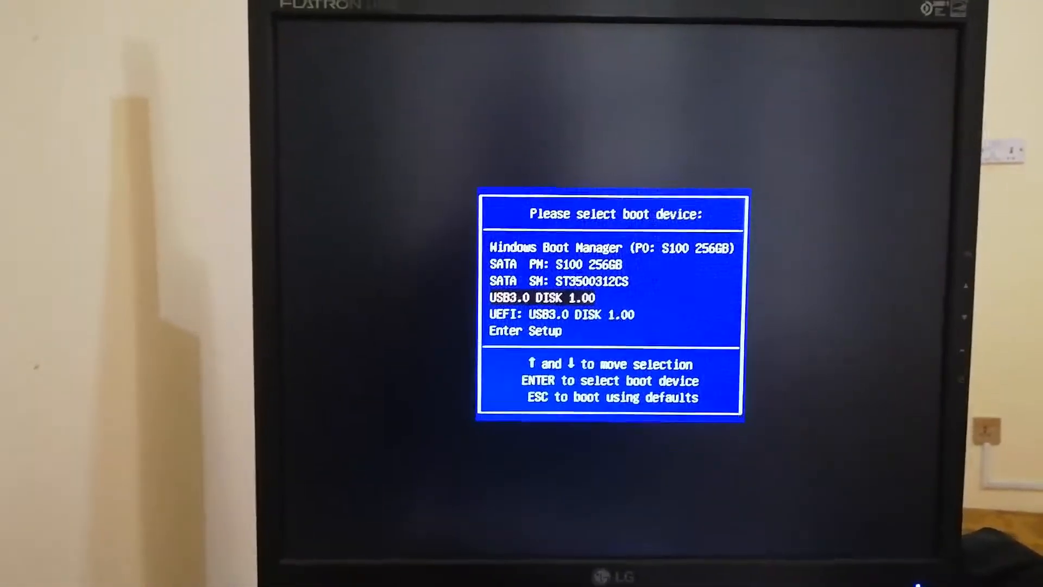
key(Down)
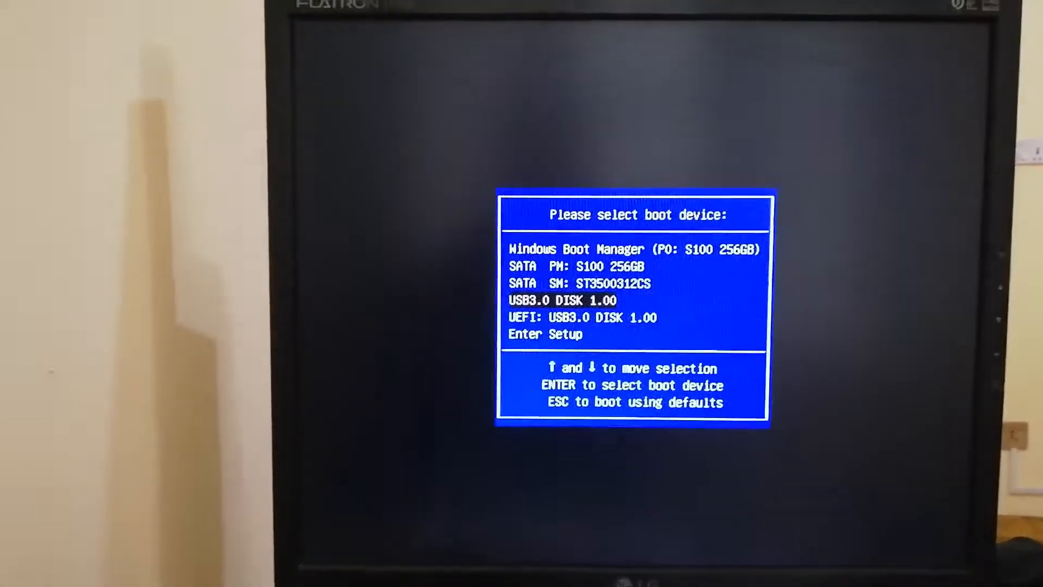
key(Return)
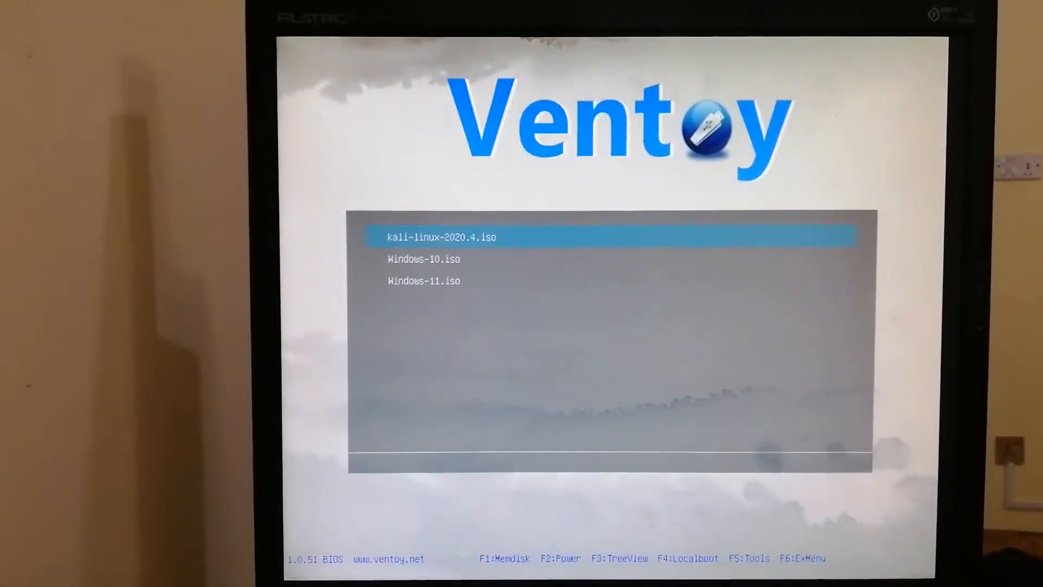
Look through the disc images in the Ventoy boot menu and boot kali-linux-2020.4.iso.
key(Up)
key(Up)
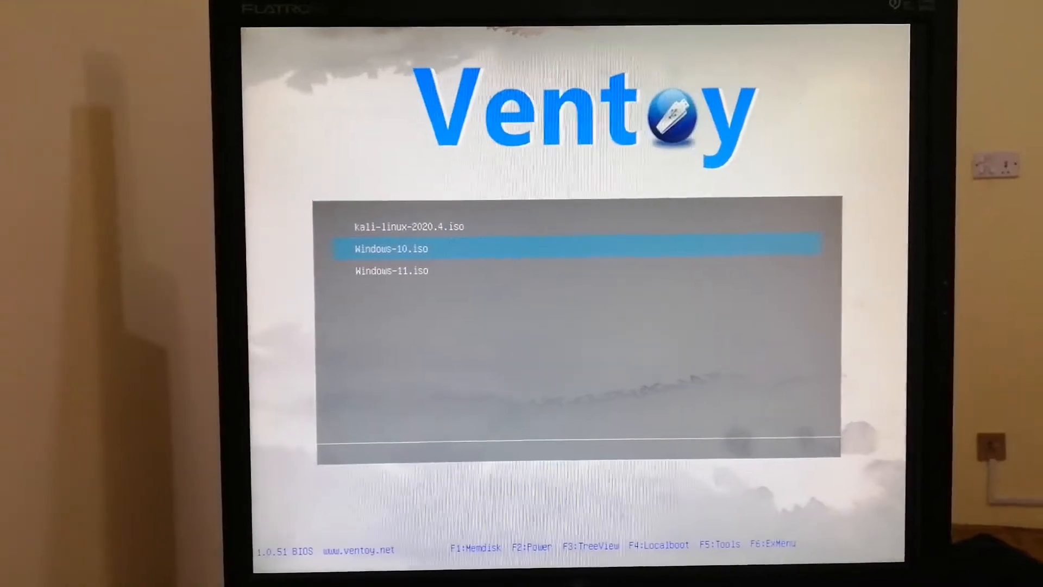
key(Up)
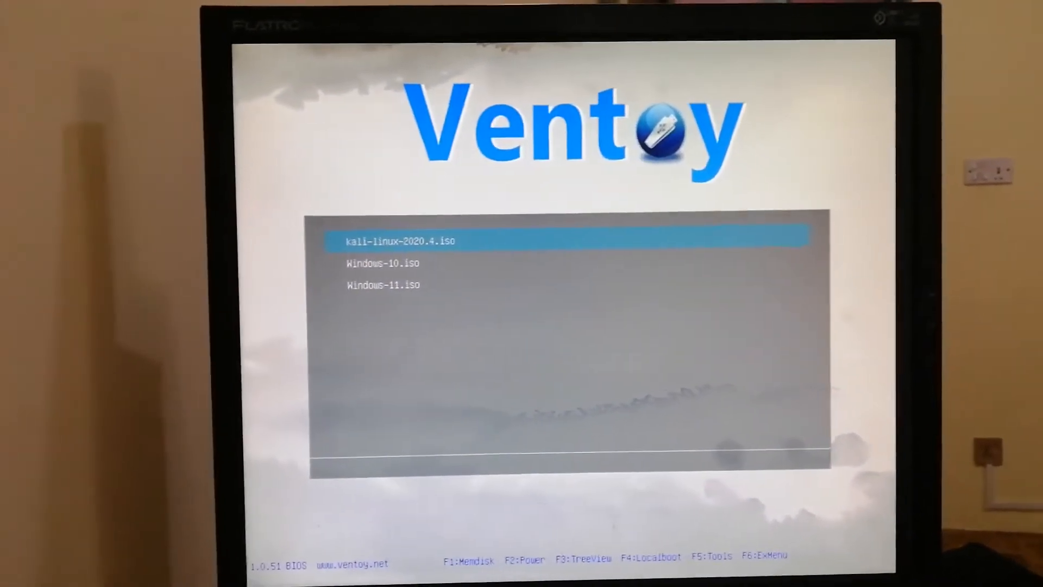
key(Return)
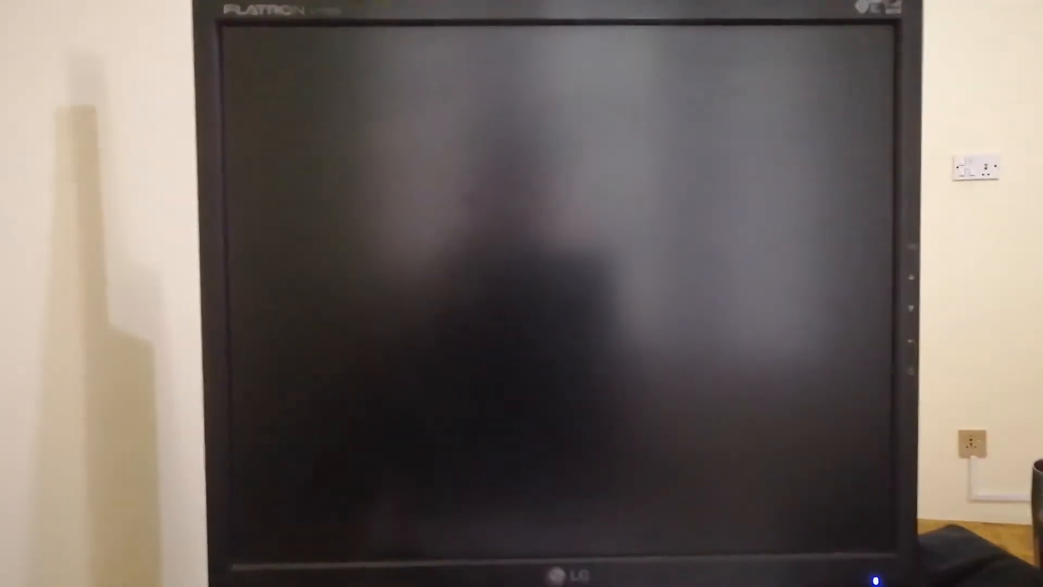
Start the Graphical install option of the Kali Linux installer.
key(Down)
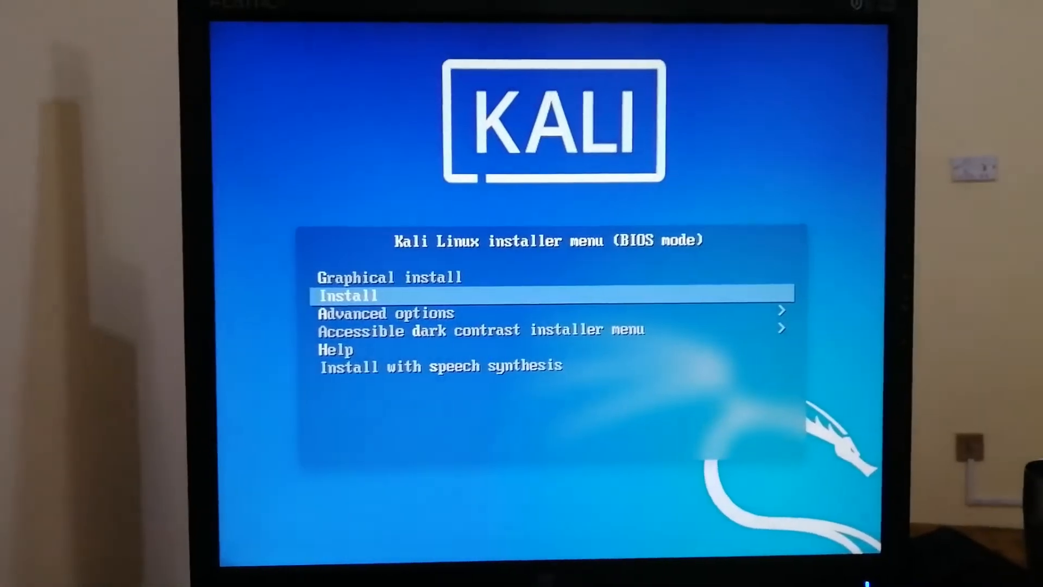
key(Up)
key(Down)
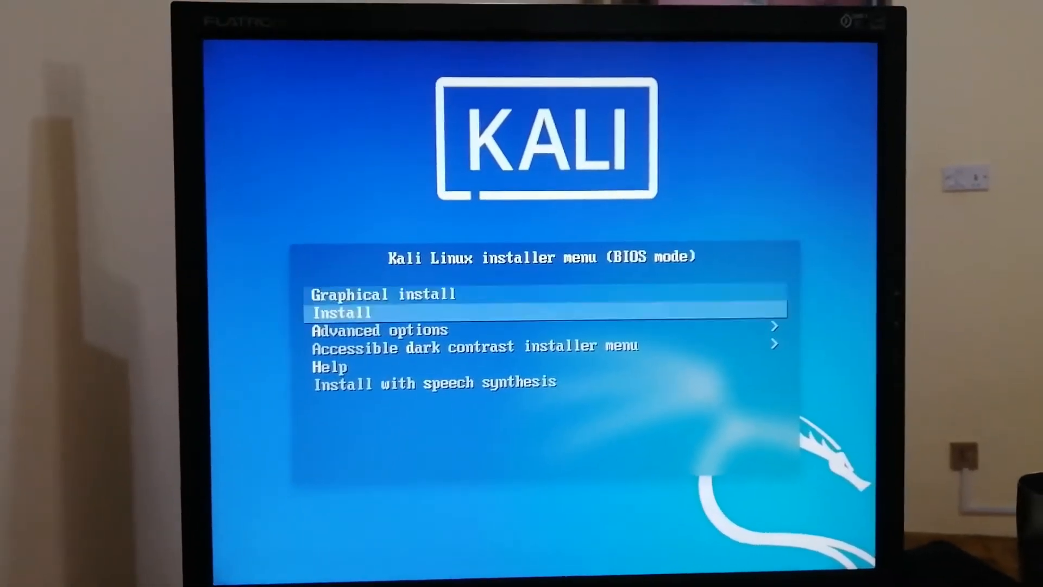
key(Up)
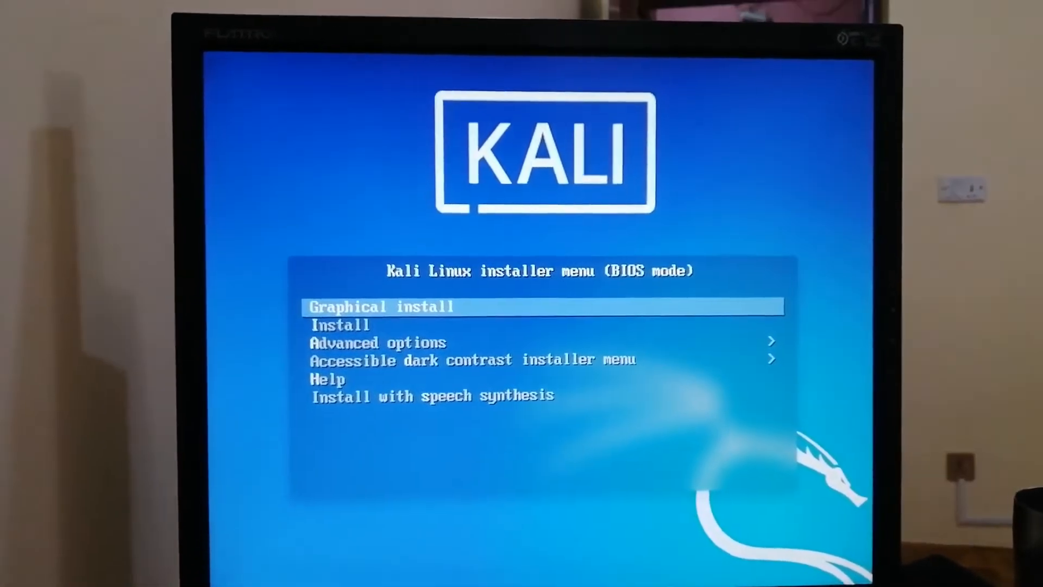
key(Return)
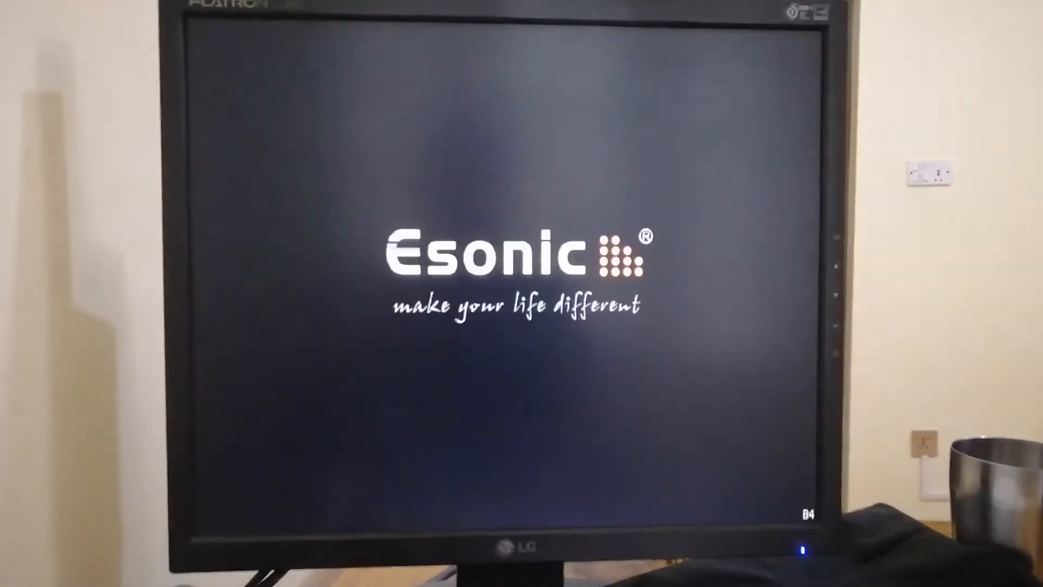
Boot the restarted computer from USB3.0 DISK 1.00 and launch Windows-10.iso in the Ventoy boot menu.
key(F11)
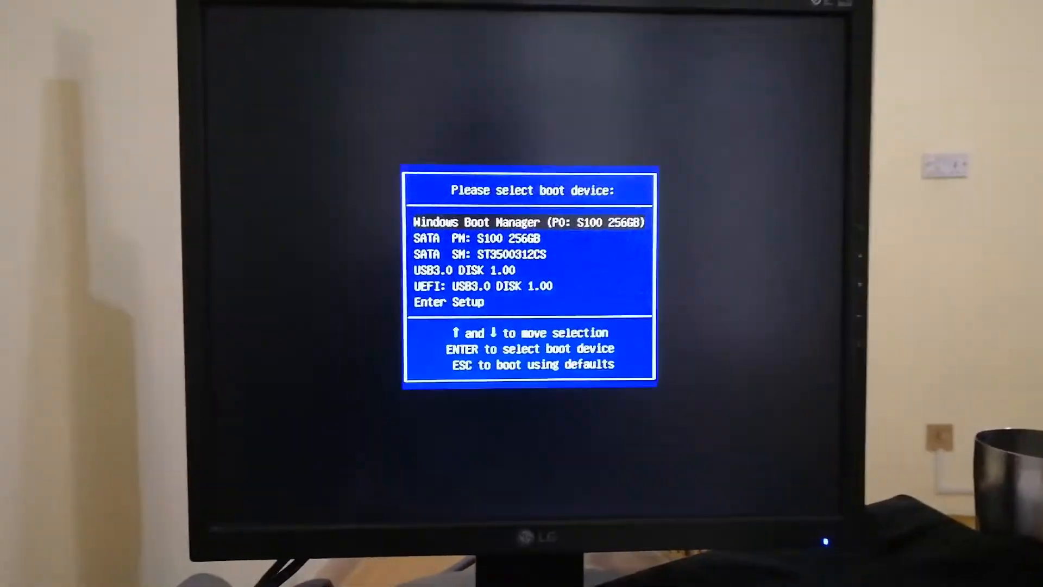
key(Down)
key(Down)
key(Down)
key(Return)
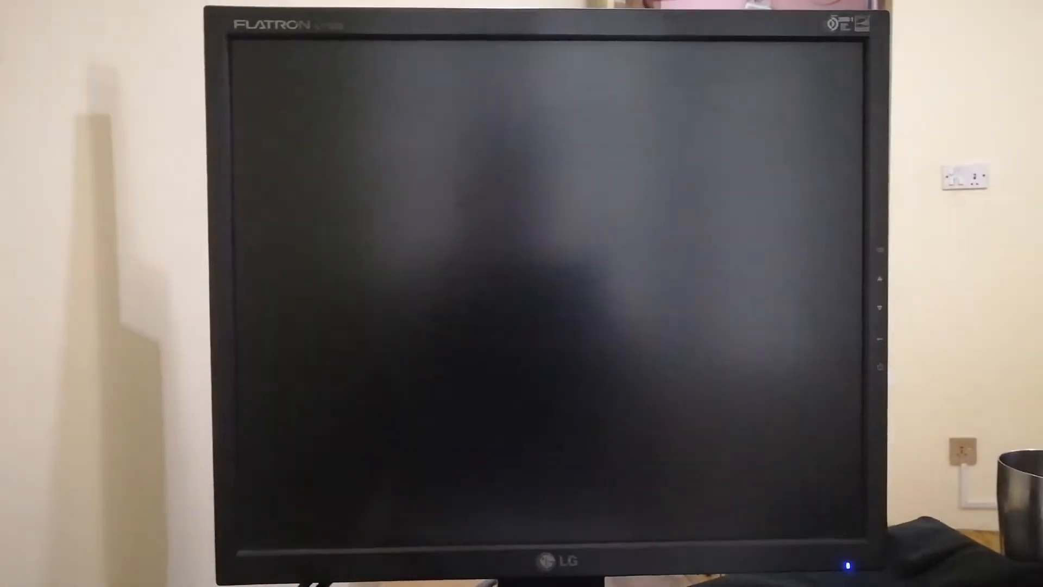
key(Down)
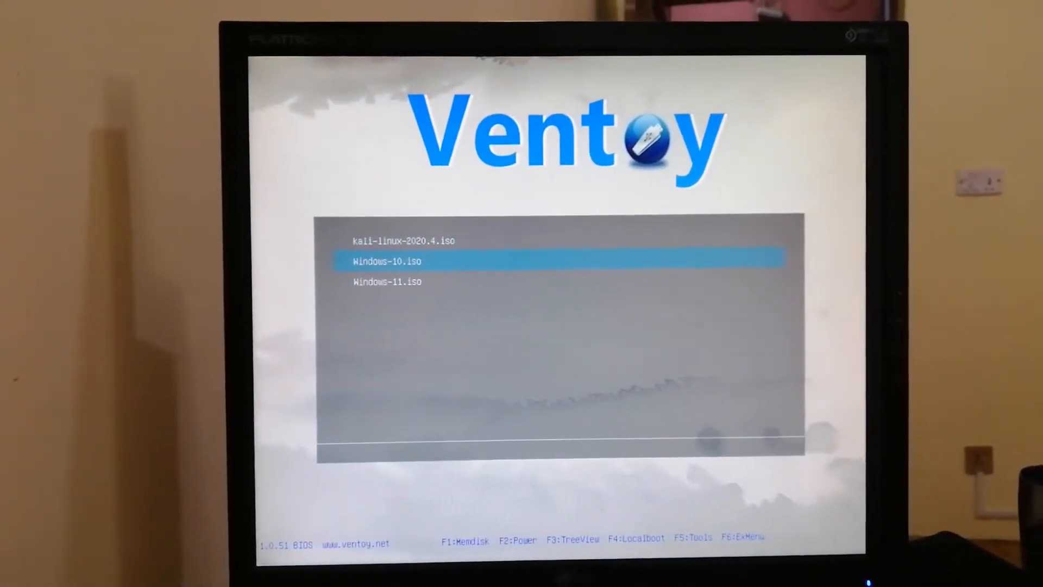
key(Return)
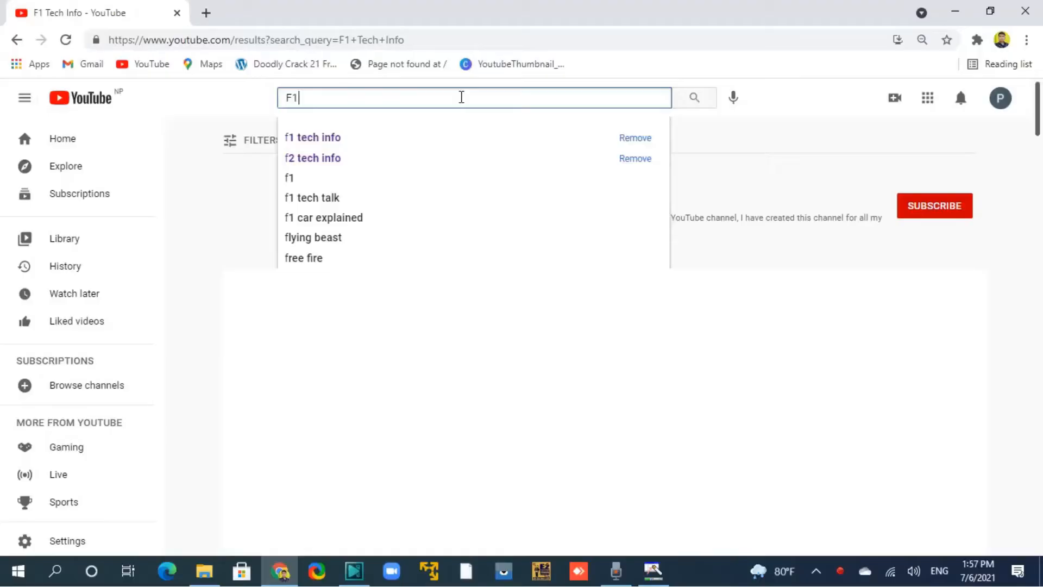
Search YouTube for F1 Tech Info, subscribe to that channel and open its notification options.
text(ch Info)
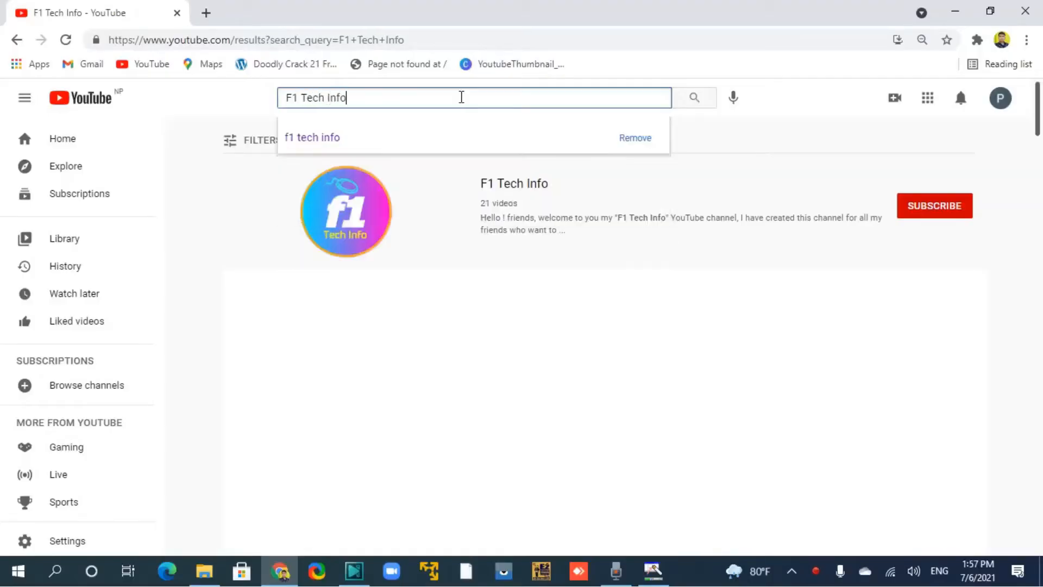
key(Return)
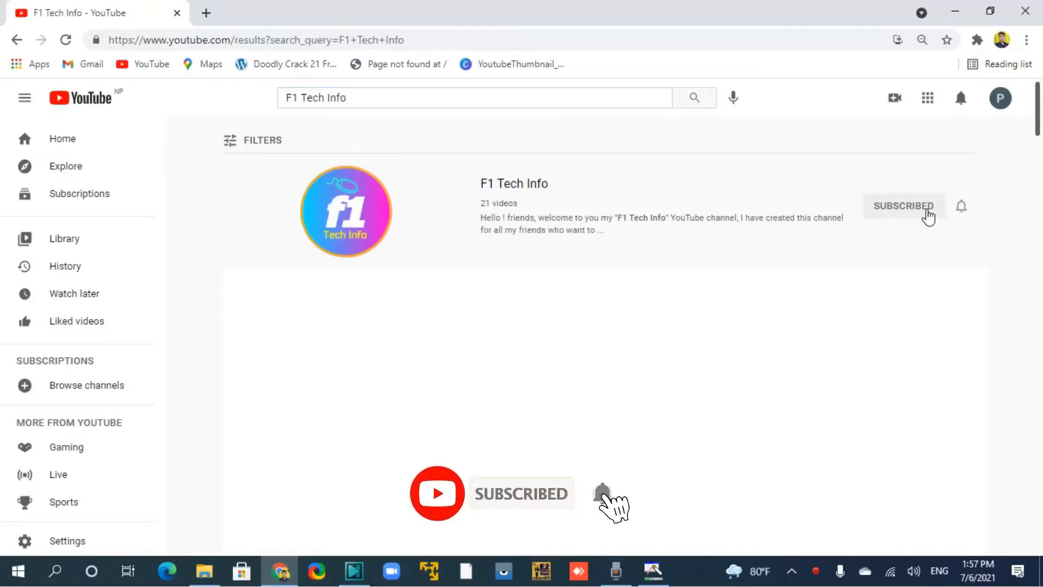
click(963, 211)
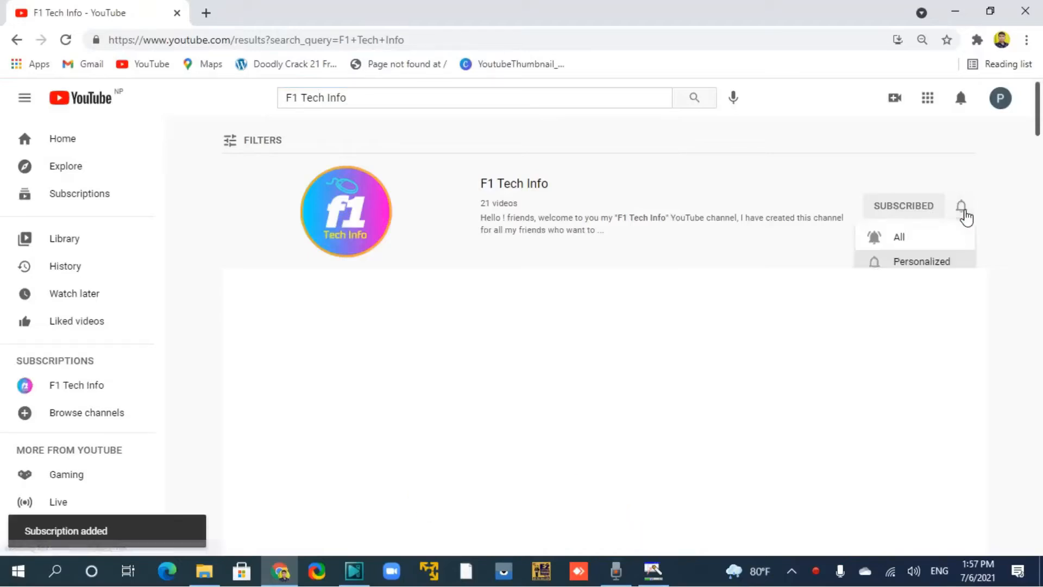